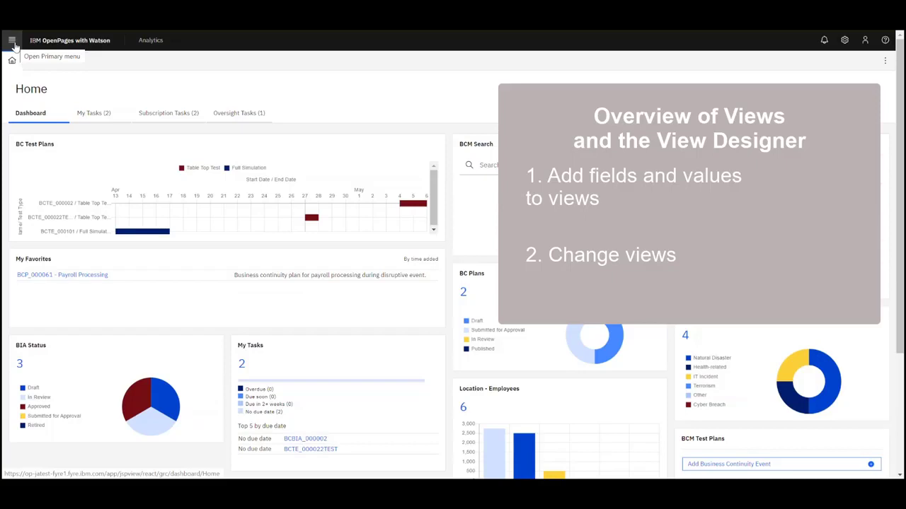
- Open the Business Continuity Events list, view the blank form for adding a new event, and close that form
click(12, 41)
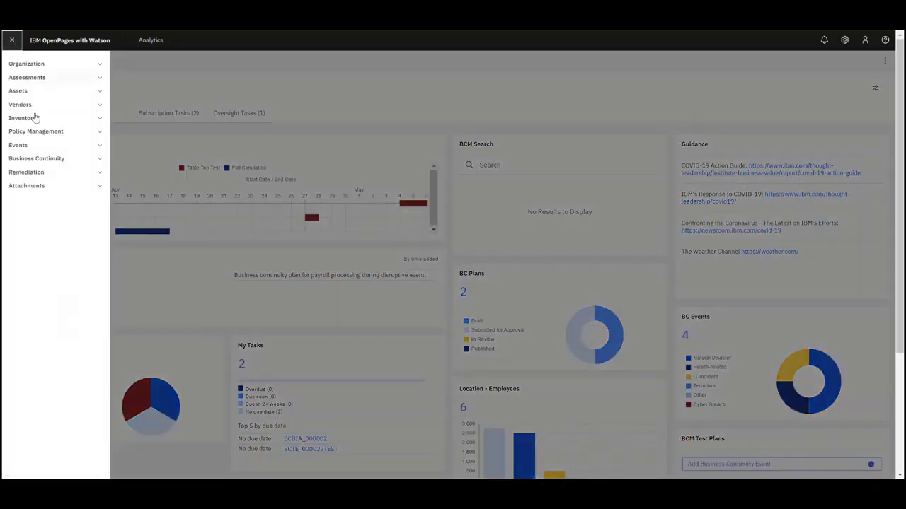
click(54, 160)
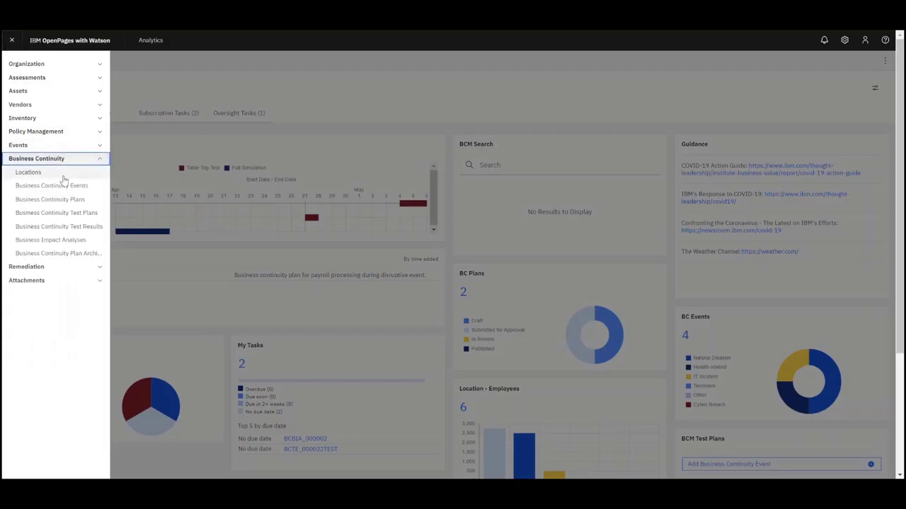
click(69, 186)
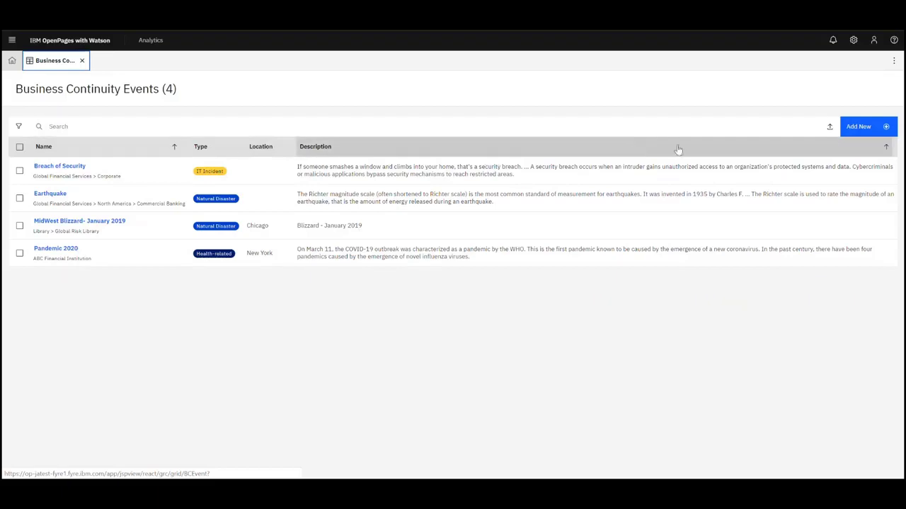
click(862, 128)
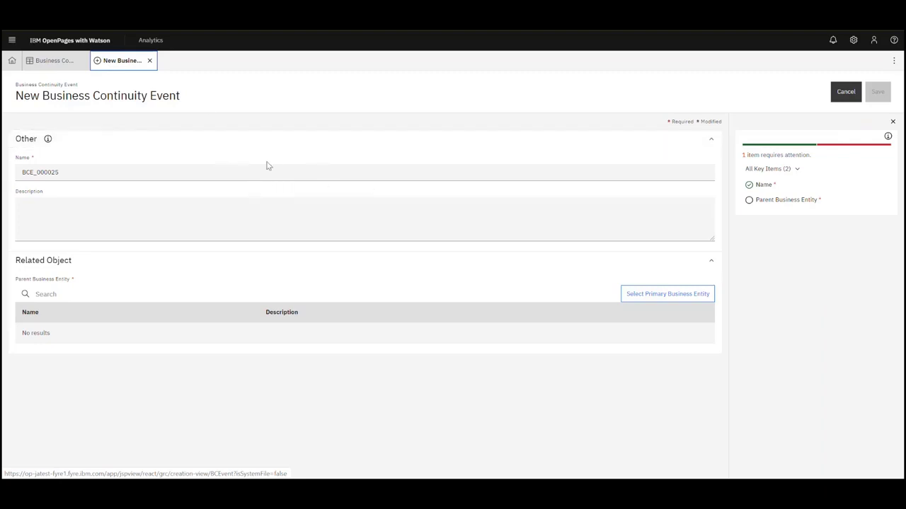
click(149, 61)
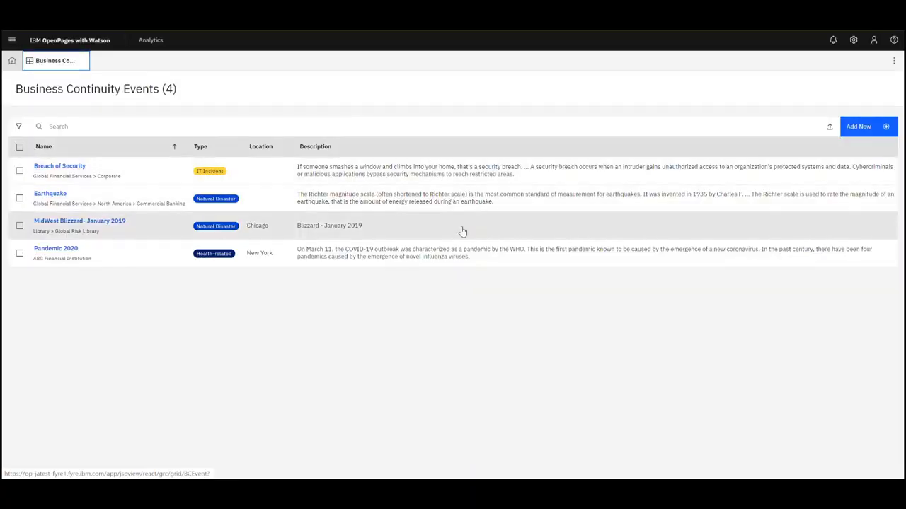
- View the details of the MidWest Blizzard- January 2019 event and close both the event and the events list
click(461, 229)
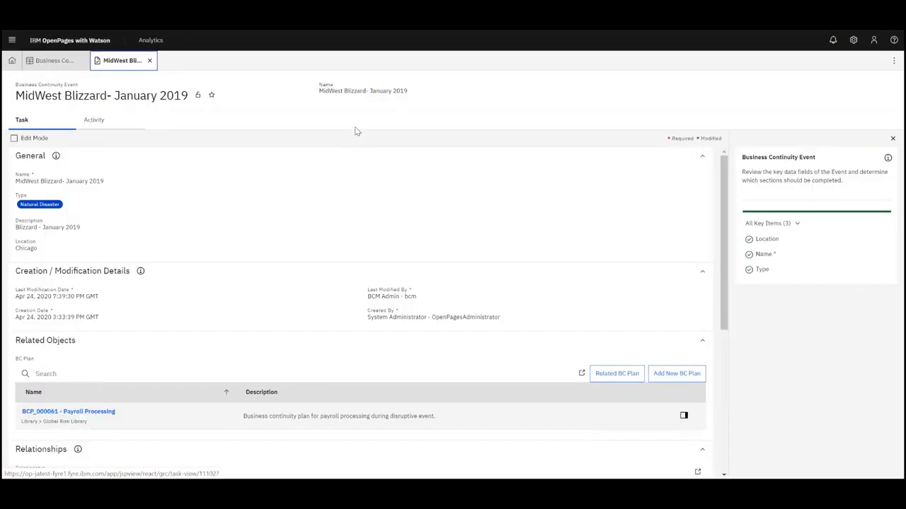
click(150, 62)
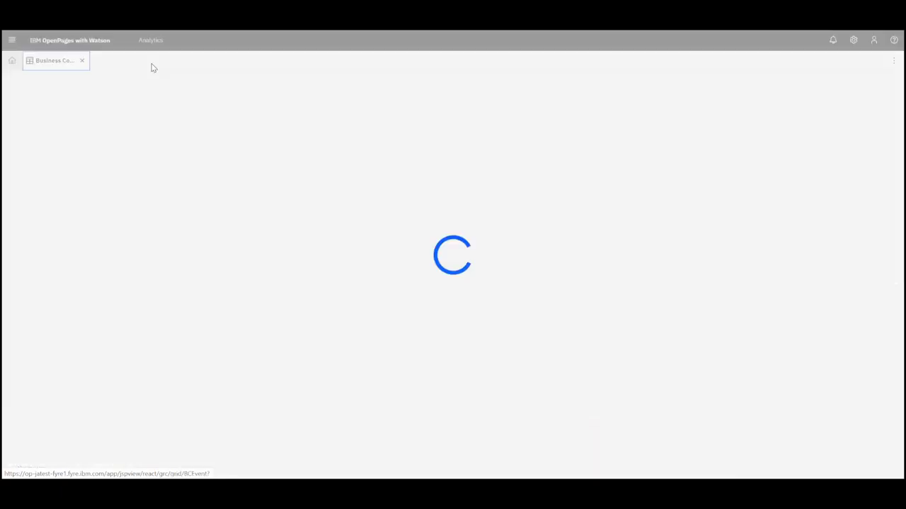
click(82, 61)
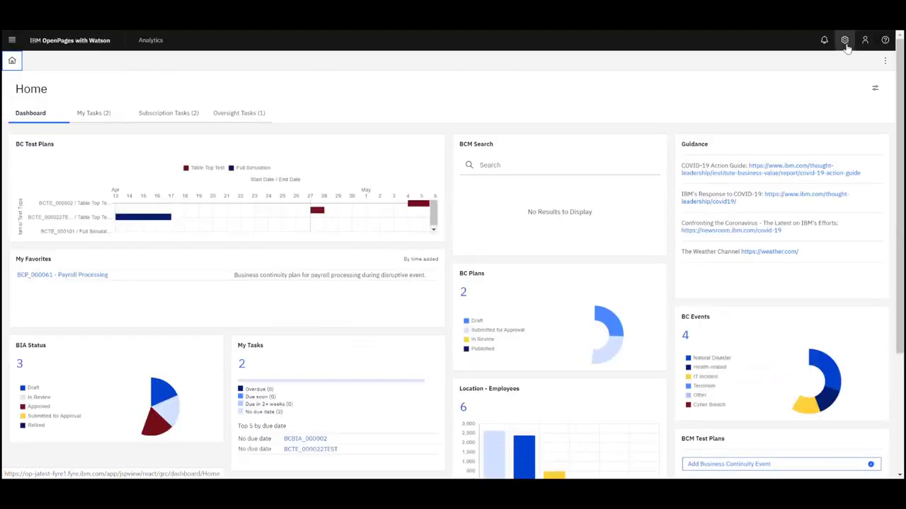
- Open the solution configuration's list of views and filter it by BCevent
click(844, 40)
click(832, 68)
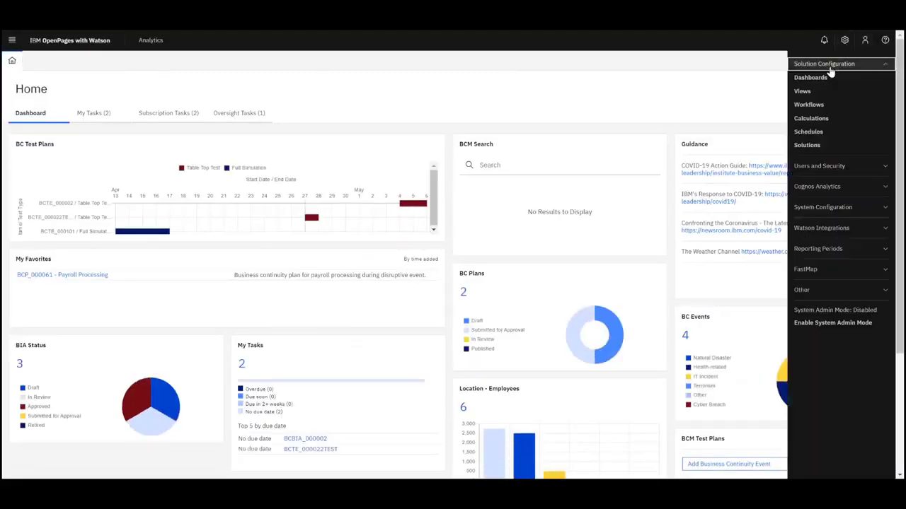
click(813, 92)
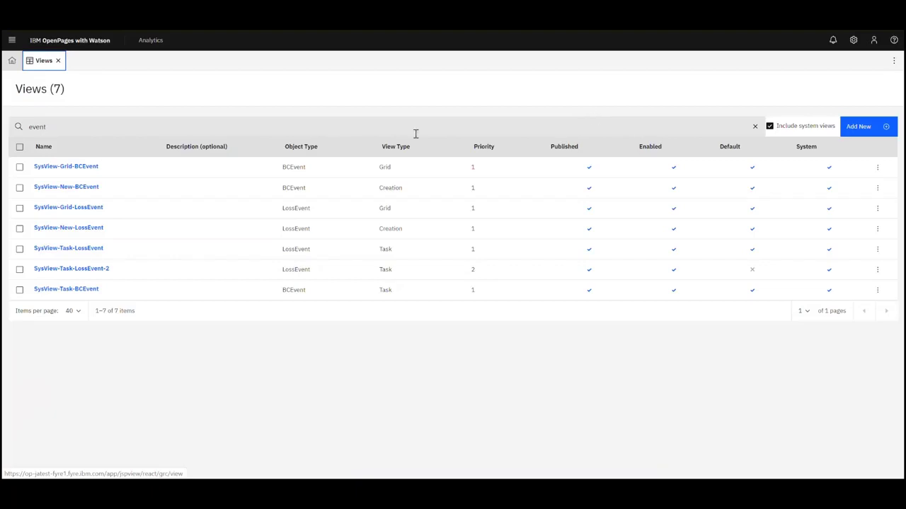
click(156, 131)
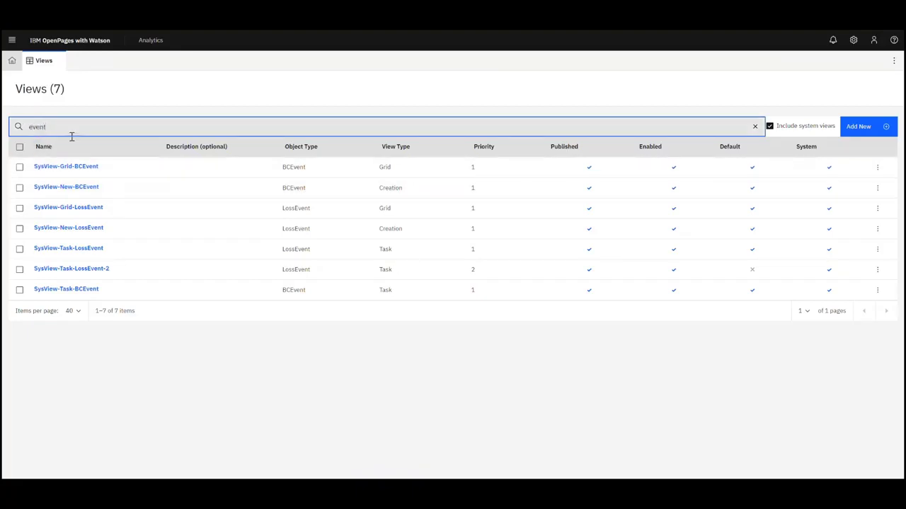
text(BC)
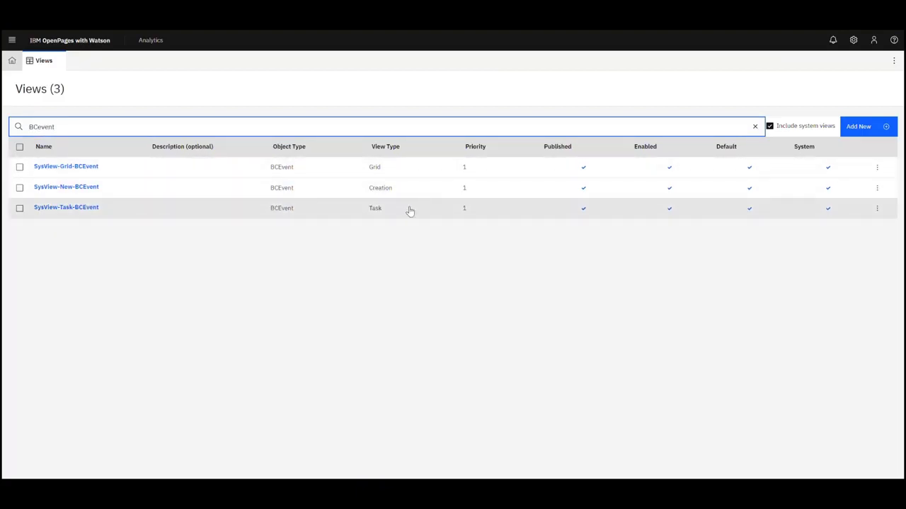
- Open the SysView-Task-BCEvent system view, select its entire JSON definition, and close the view
click(131, 215)
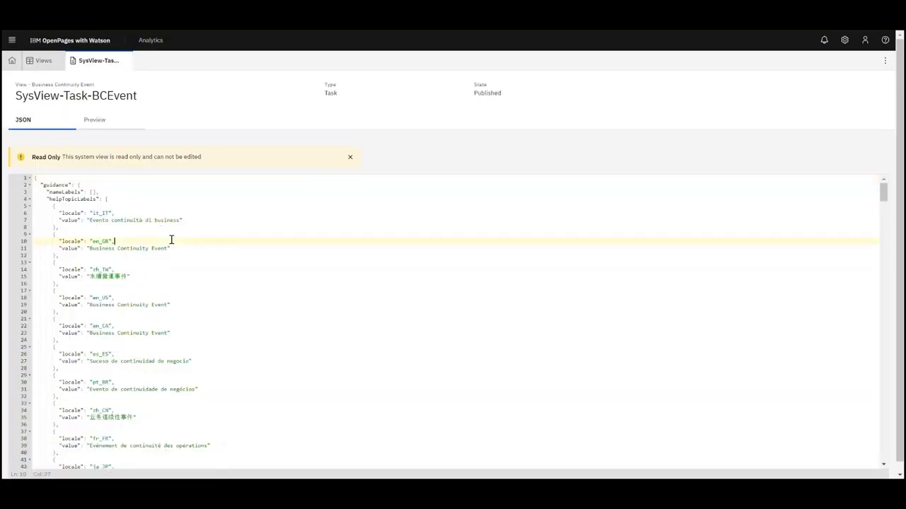
key(ctrl+a)
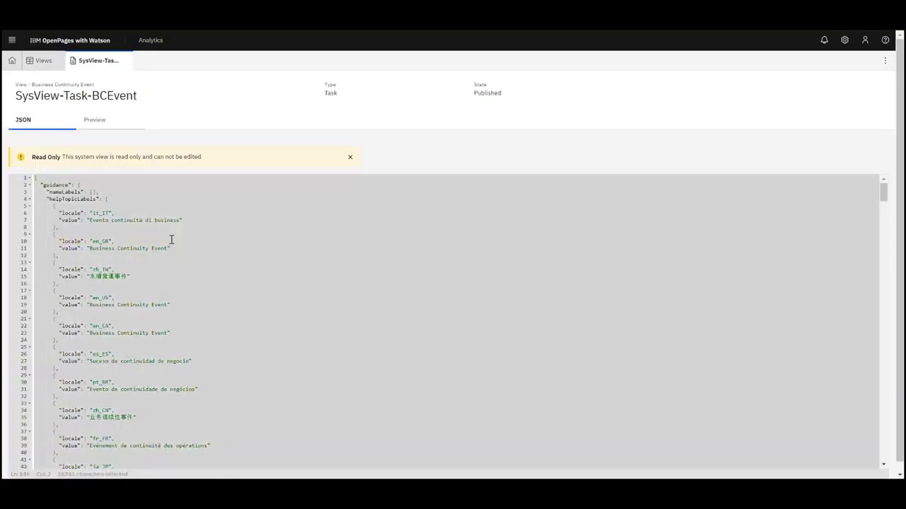
click(130, 61)
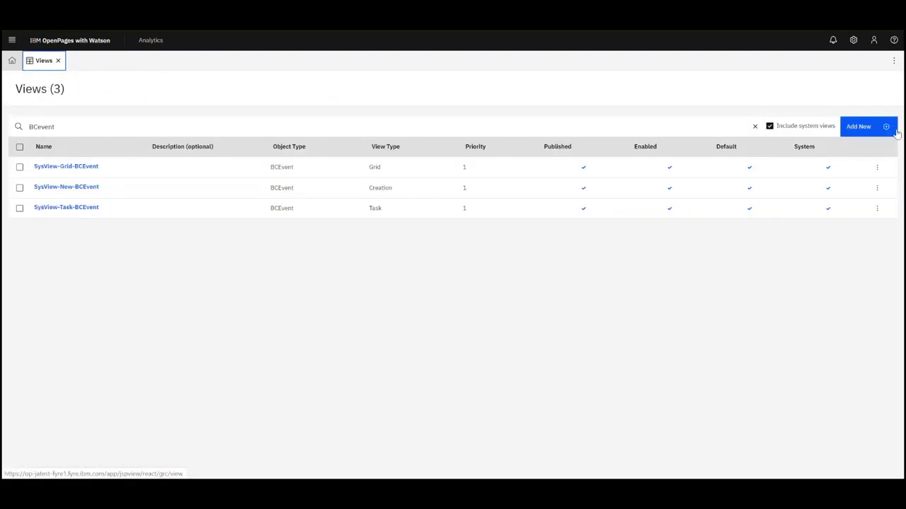
- Start a new view and set its object type to Business Continuity Event
click(859, 129)
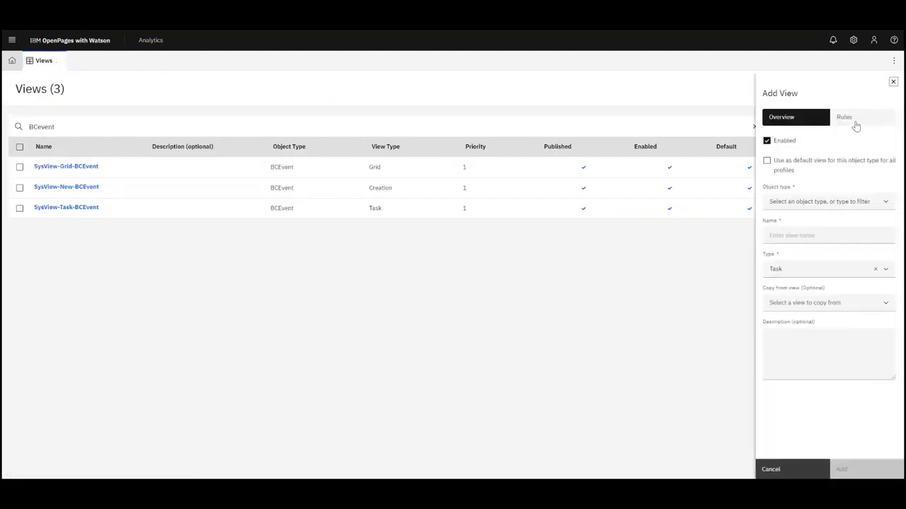
click(837, 202)
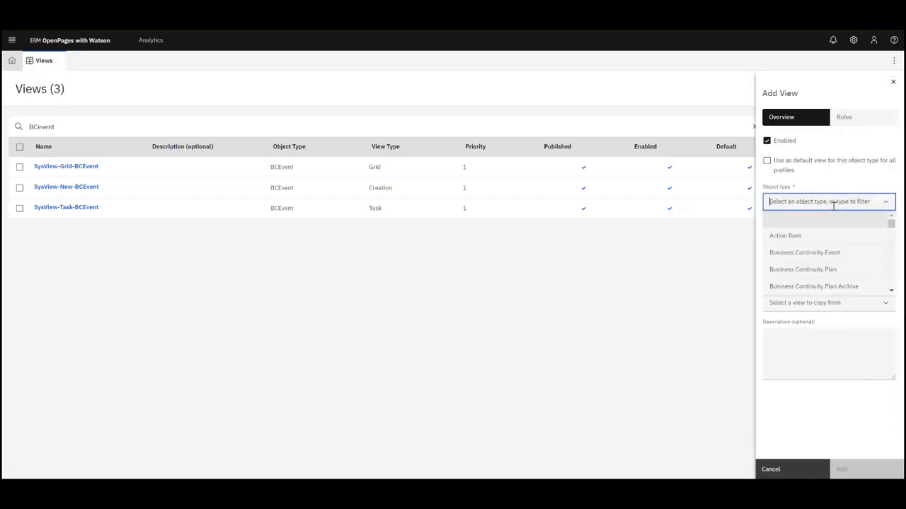
click(891, 291)
click(891, 291)
scroll(891, 291, down, 2)
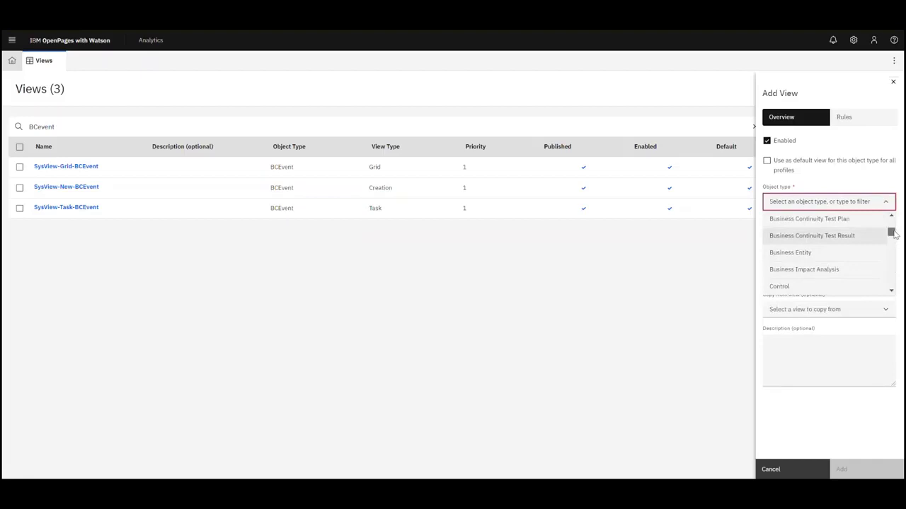
scroll(894, 230, up, 3)
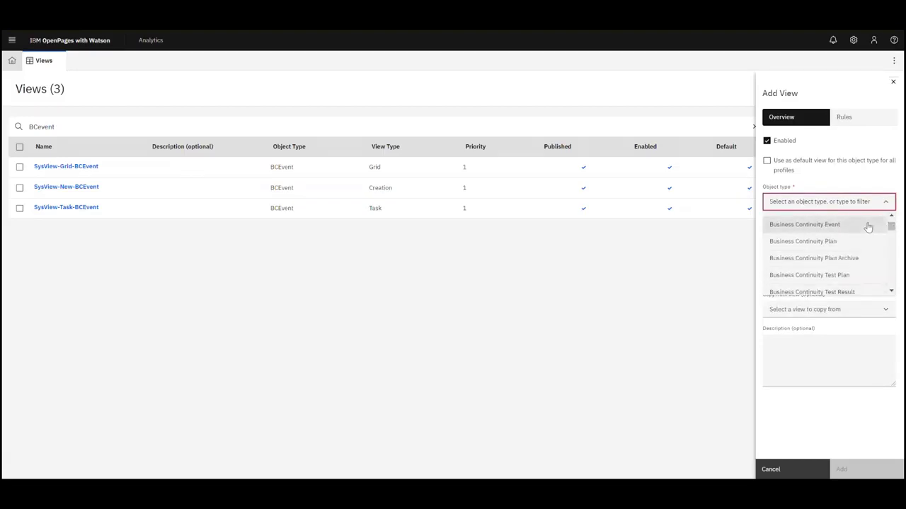
click(867, 224)
- Name the new view BCEventDemo, keep its type as Task, enter the description "For Demo", and add it
click(846, 238)
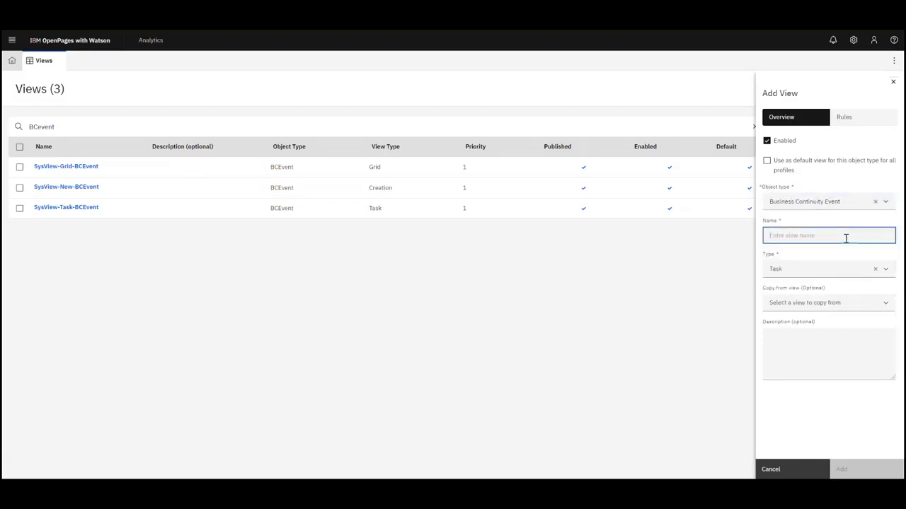
text(BCEventDemo)
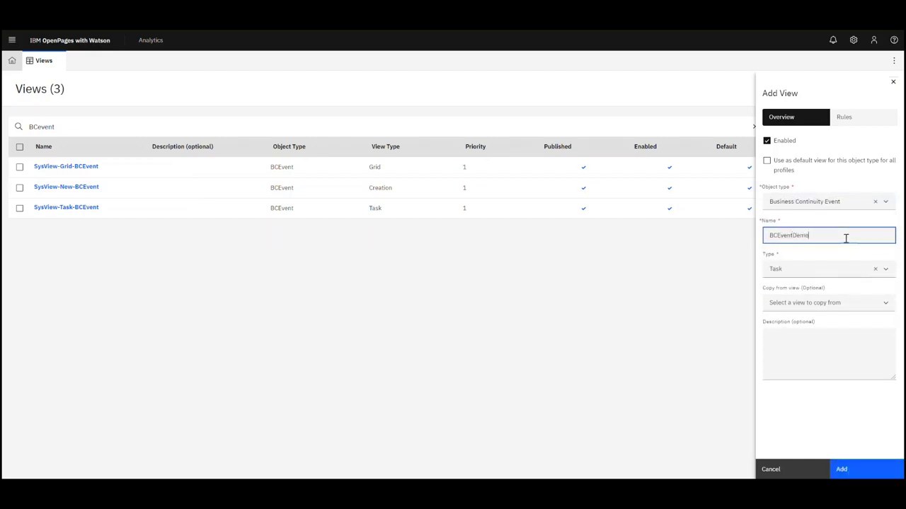
click(841, 268)
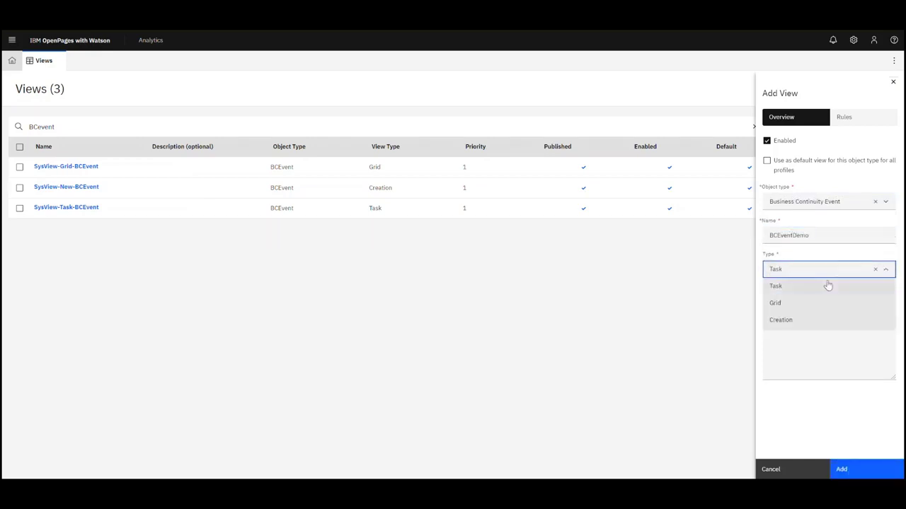
click(820, 286)
click(819, 331)
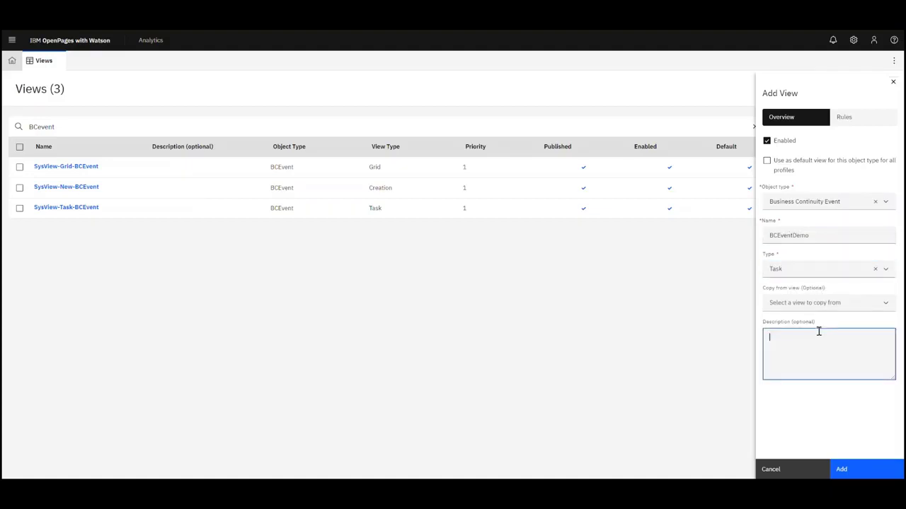
text(For Demo)
click(852, 464)
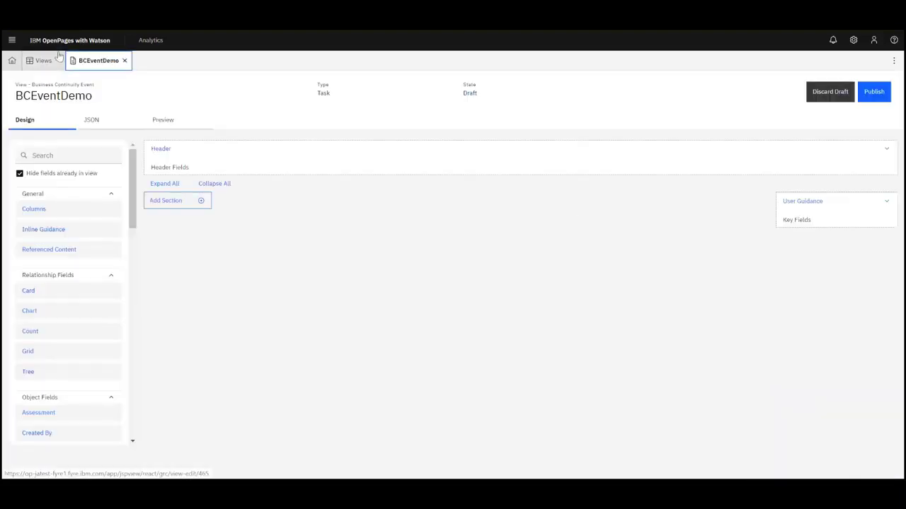
- Return to the list of views and open the BCEventDemo view's rules for editing
click(43, 60)
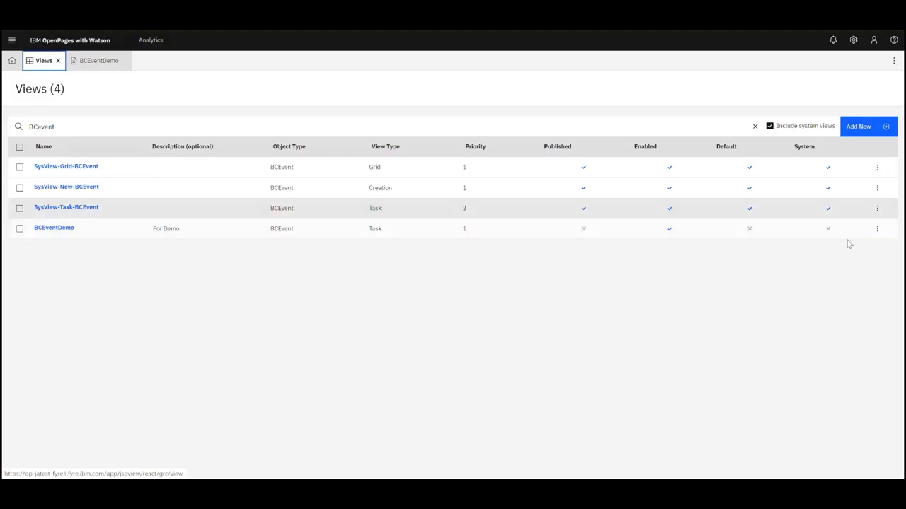
click(876, 231)
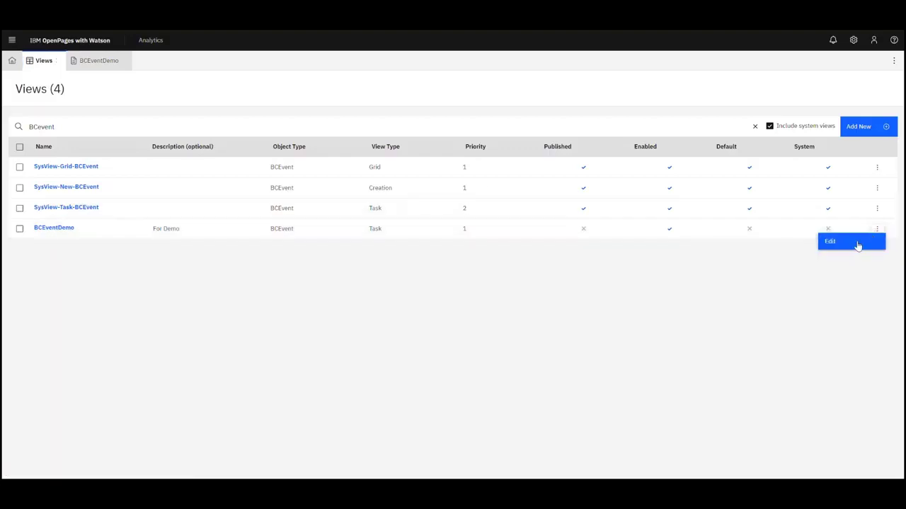
click(855, 245)
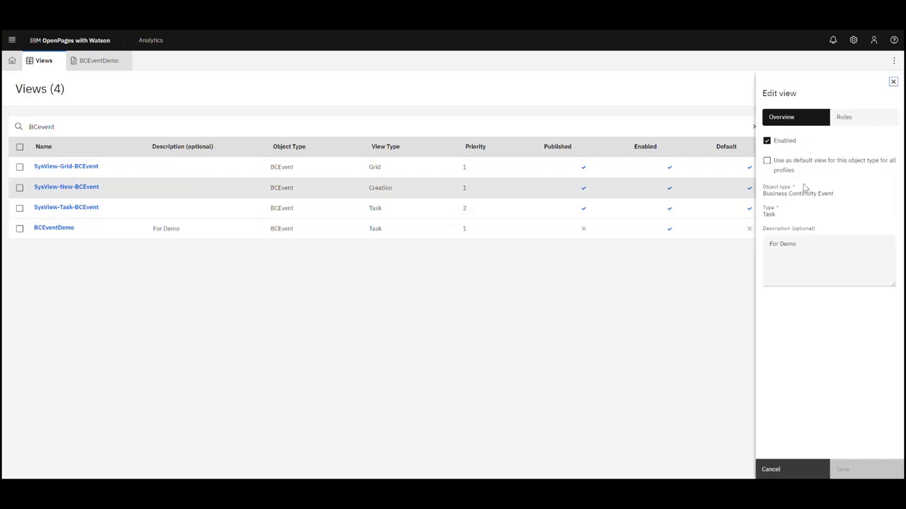
click(858, 124)
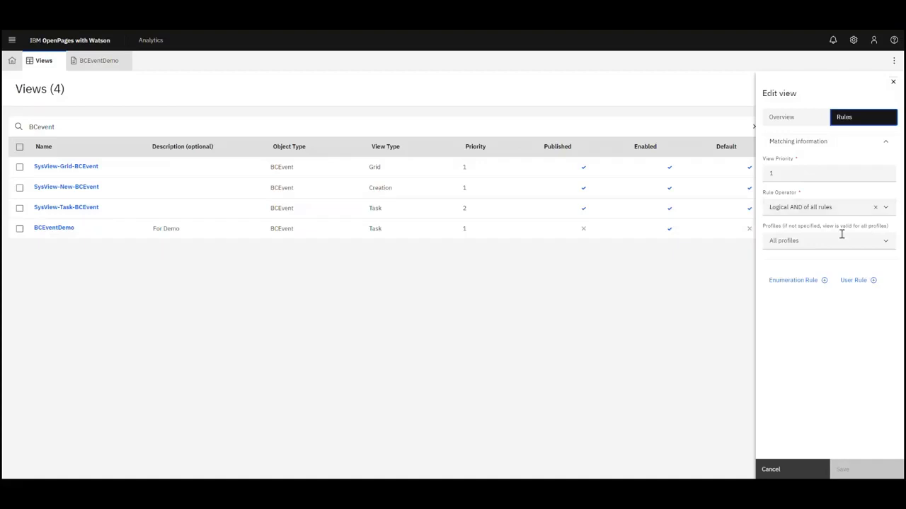
- Try restricting the view to the OpenPages BCM Master profile and clear that selection again
click(884, 244)
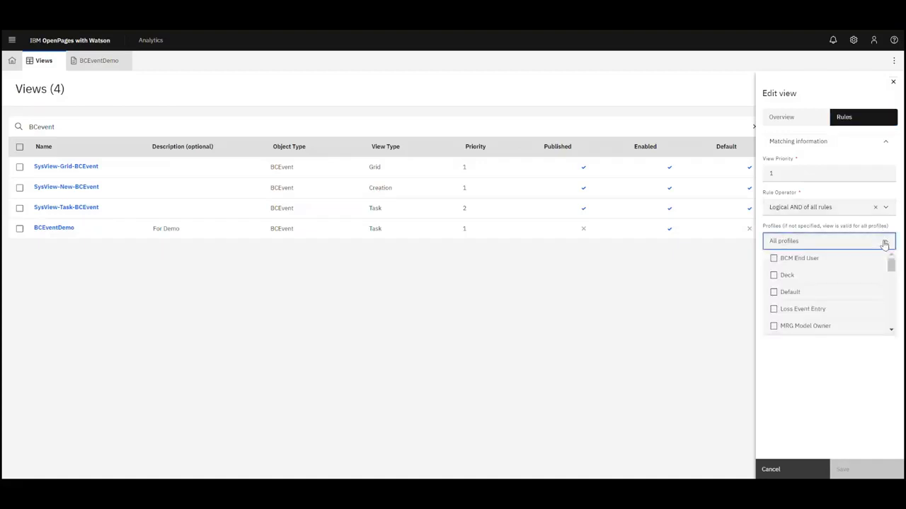
mouse_move(891, 265)
mouse_down()
mouse_move(890, 309)
mouse_move(885, 281)
mouse_up()
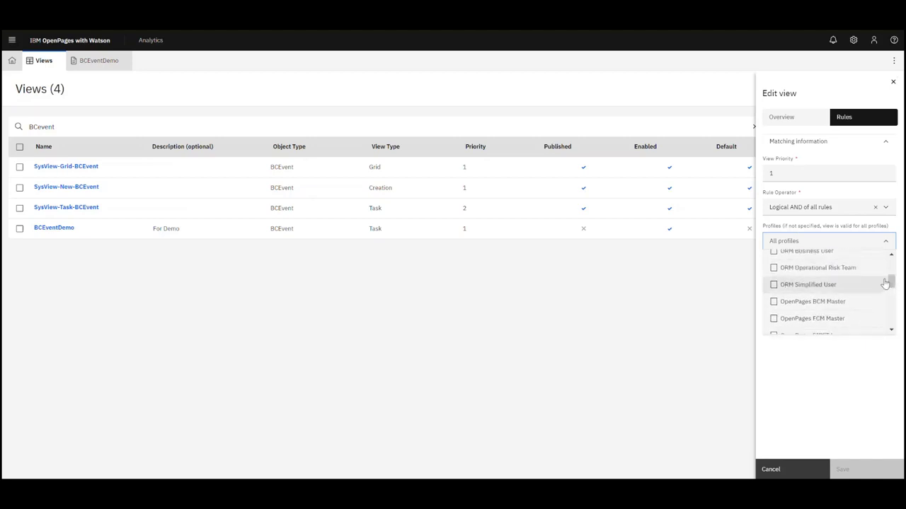
click(833, 303)
click(833, 302)
click(815, 415)
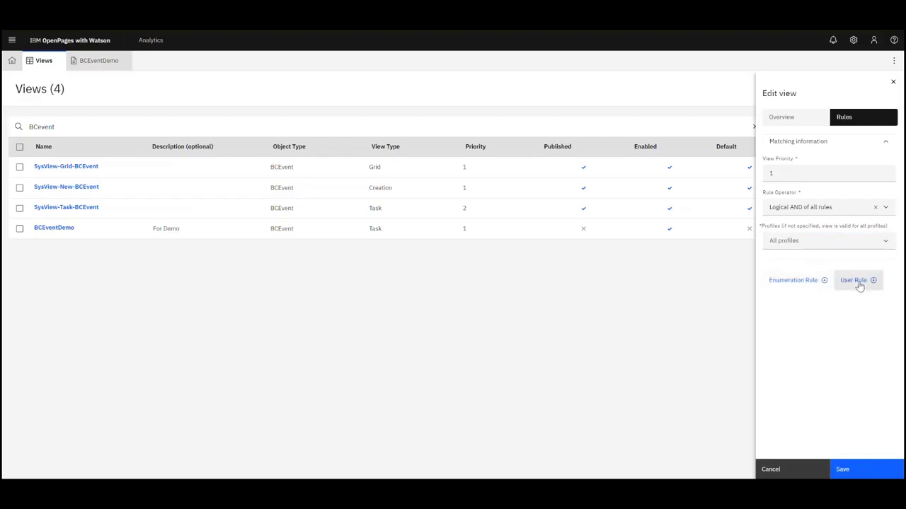
- Add a user rule to the BCEventDemo view and review the fields available for it
click(857, 282)
click(859, 319)
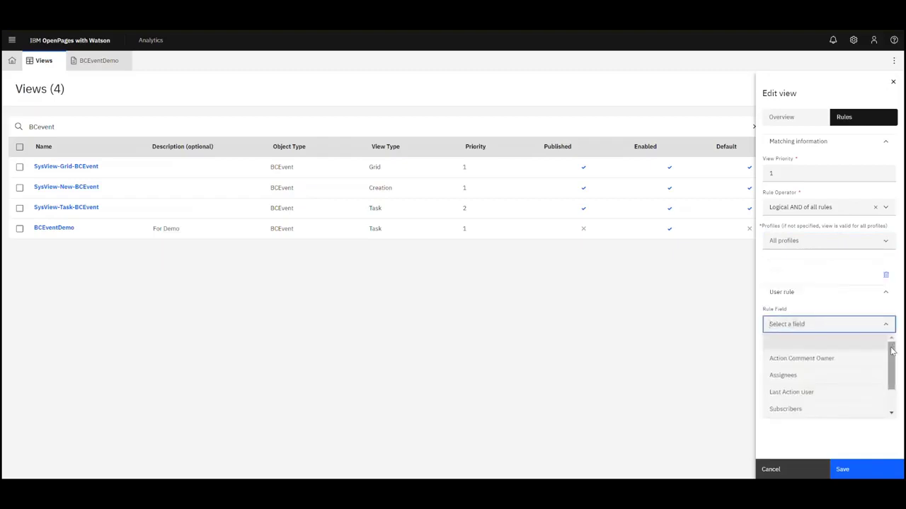
drag(890, 351, 892, 373)
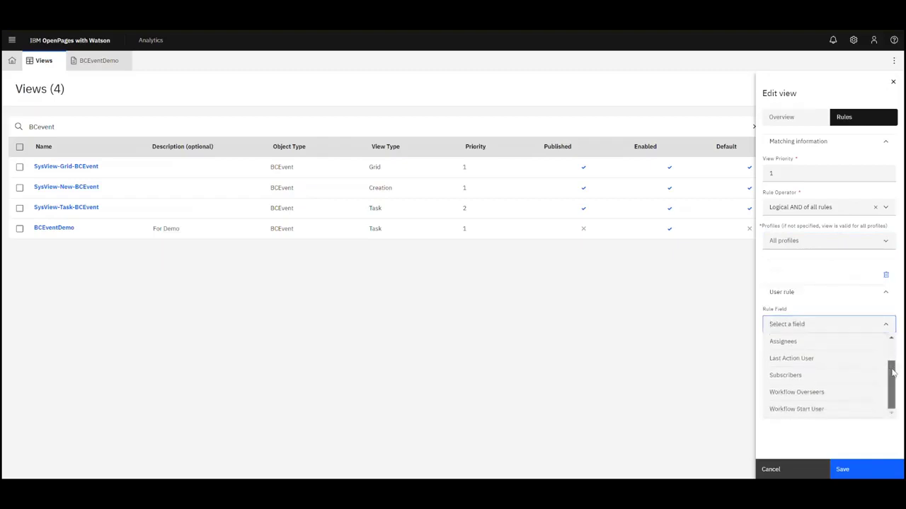
scroll(884, 369, up, 2)
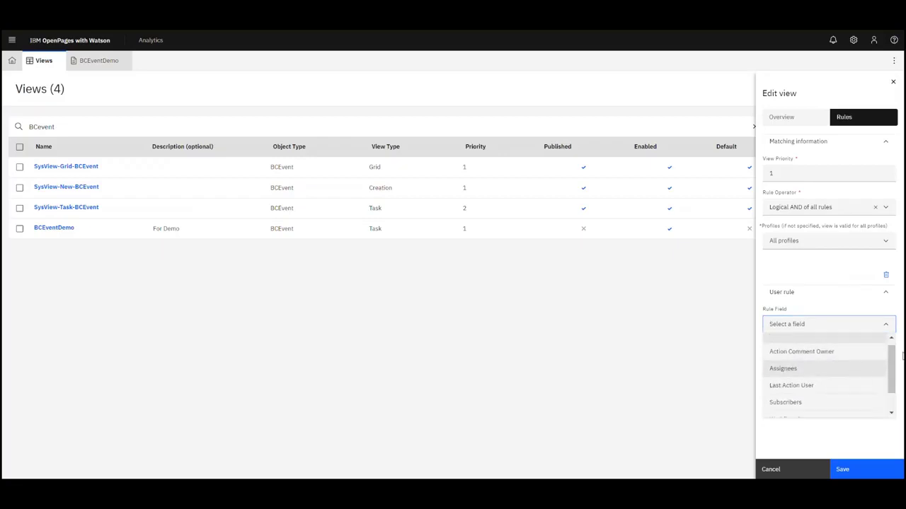
click(885, 324)
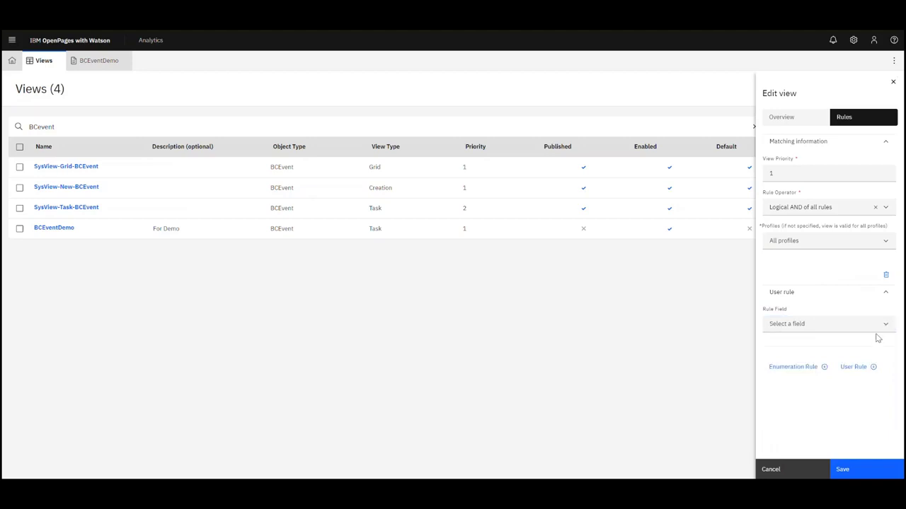
- Replace the empty user rule with an enumeration rule based on the Status field
click(885, 277)
click(818, 283)
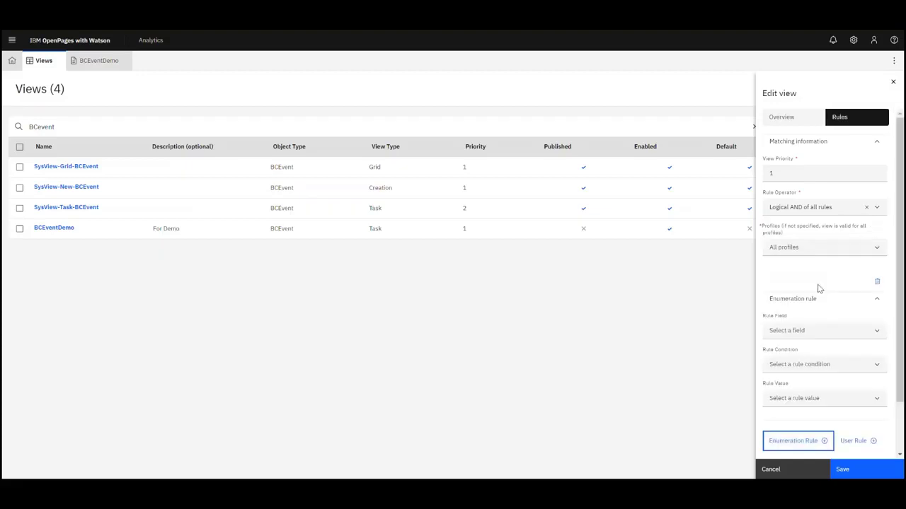
click(839, 331)
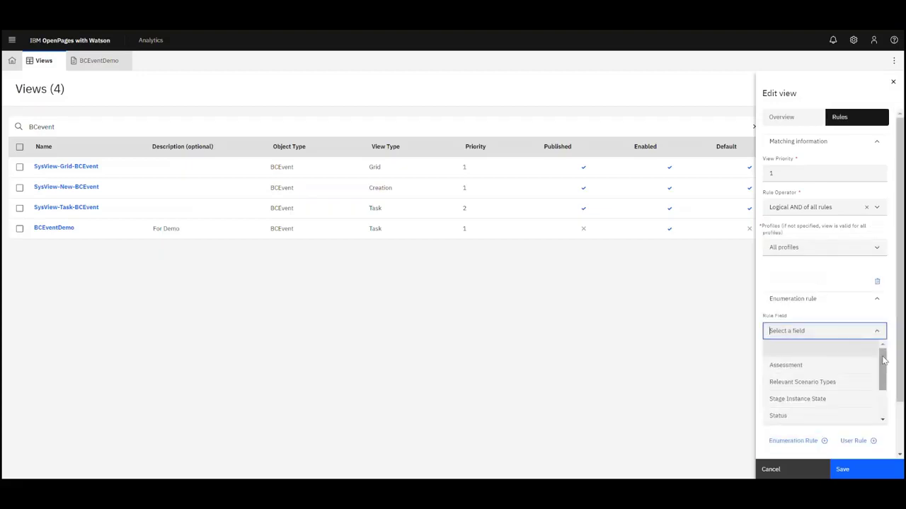
scroll(883, 361, down, 1)
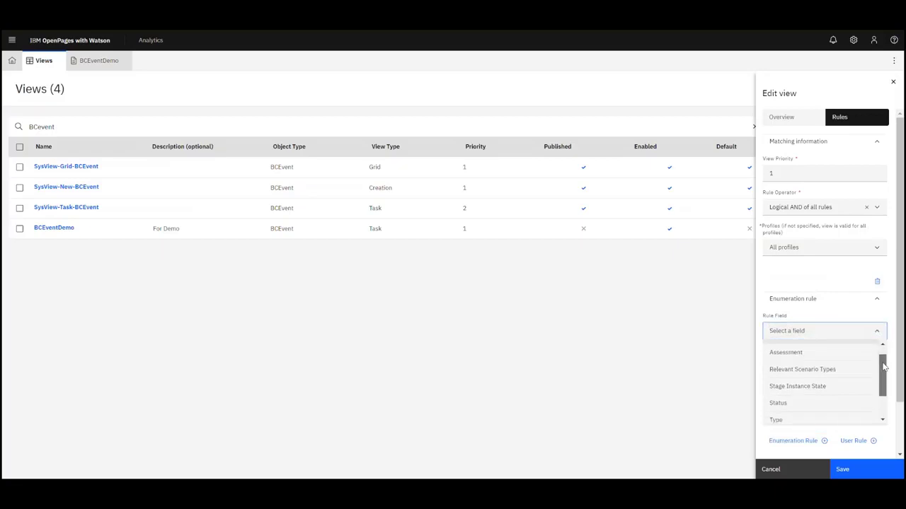
click(836, 403)
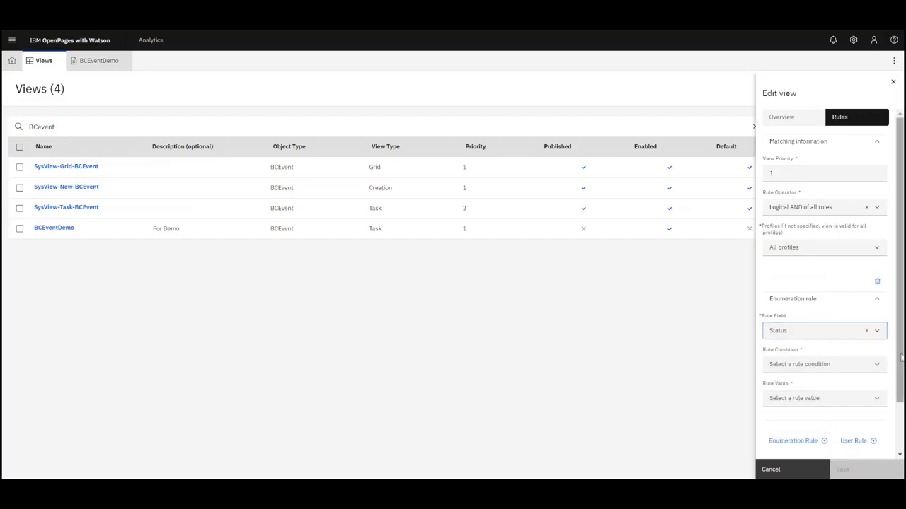
scroll(901, 358, down, 1)
click(877, 357)
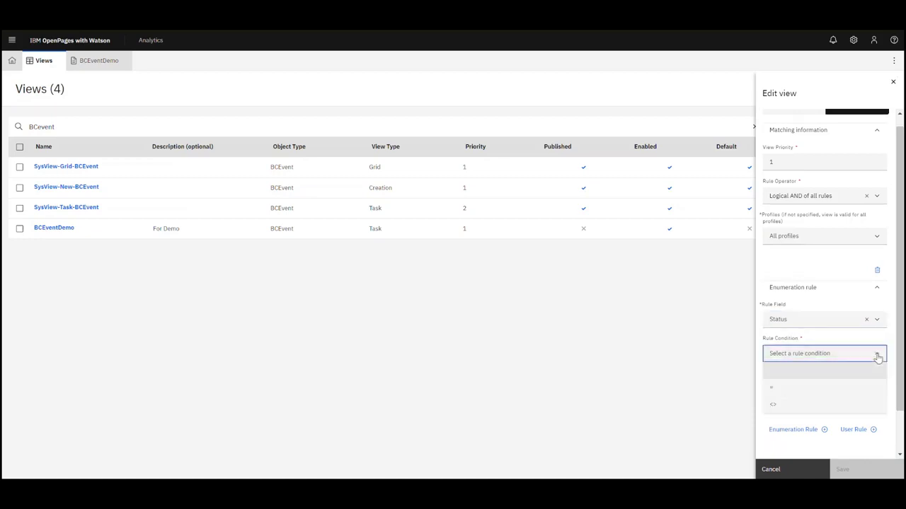
click(834, 322)
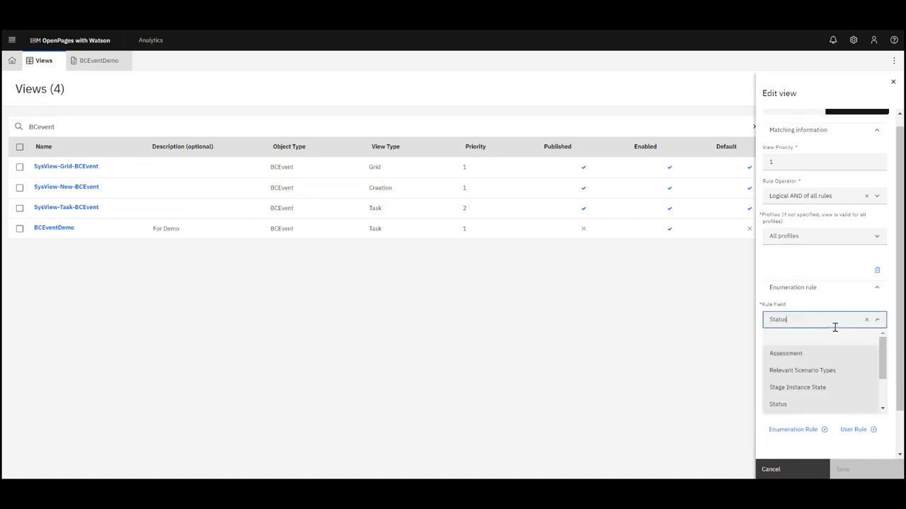
mouse_move(882, 354)
mouse_down()
mouse_move(883, 386)
mouse_move(877, 364)
mouse_up()
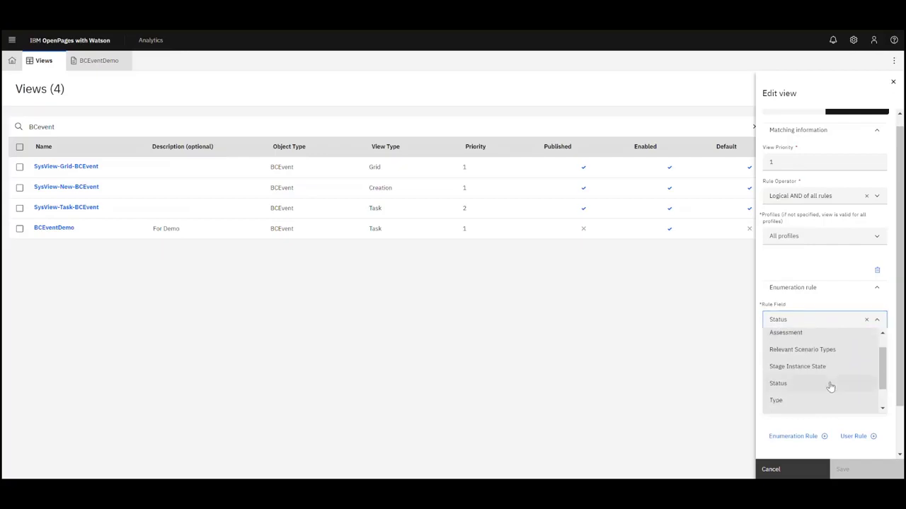
click(831, 387)
- Try setting the enumeration rule's condition to = with the value Anticipated, and remove the rule again
click(839, 353)
click(819, 392)
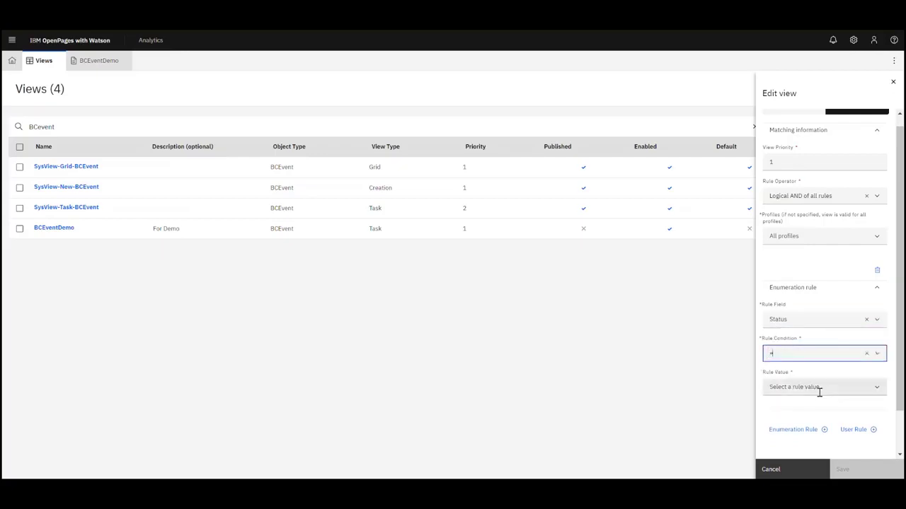
click(840, 385)
click(814, 408)
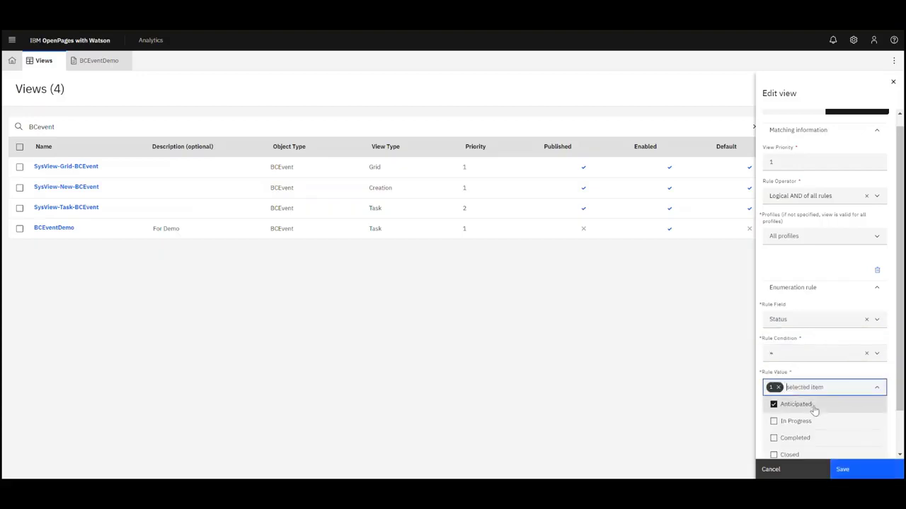
click(729, 396)
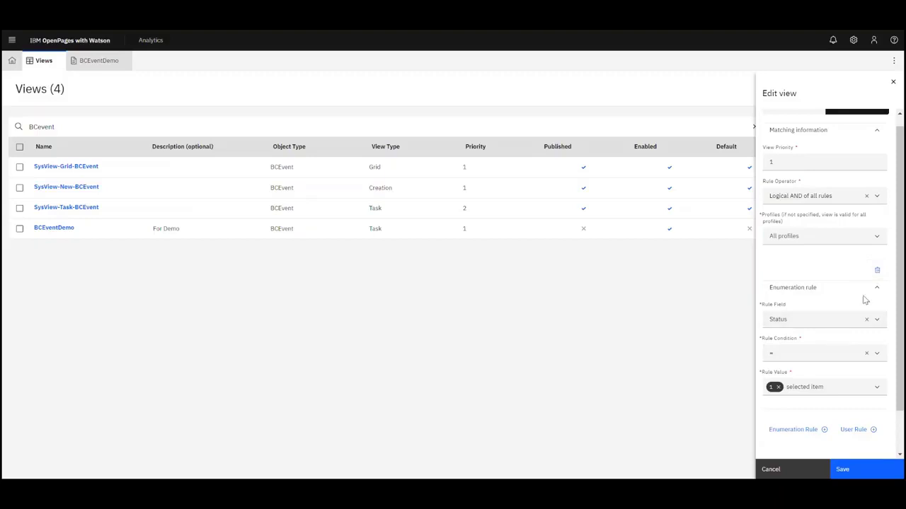
click(877, 271)
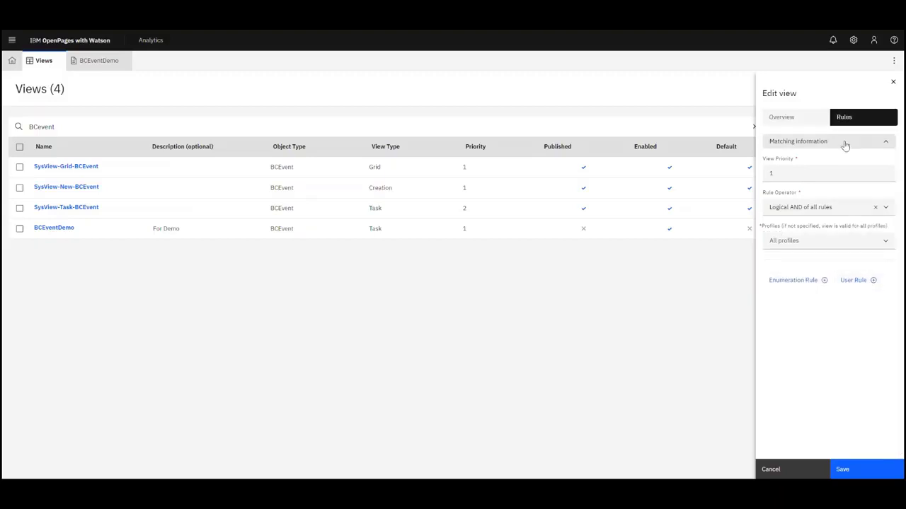
- Make BCEventDemo the default view for its object type for all profiles and save the view settings
click(796, 122)
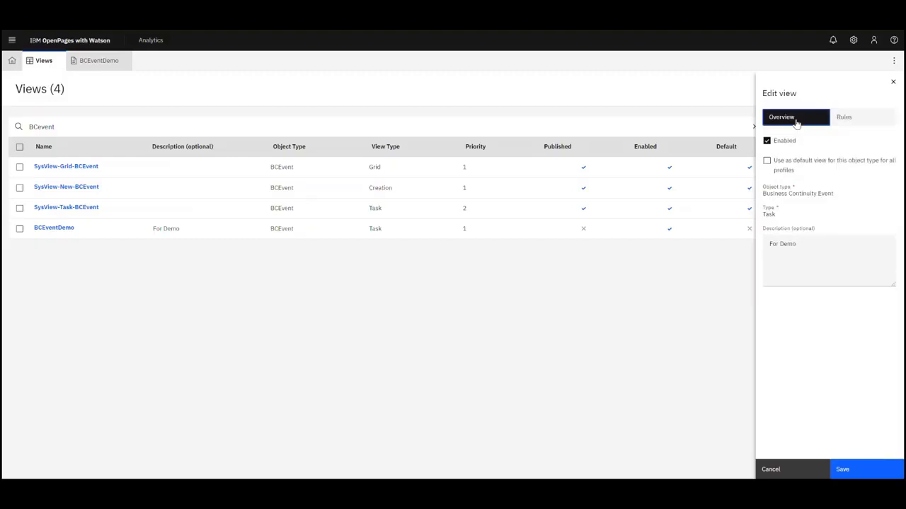
click(767, 163)
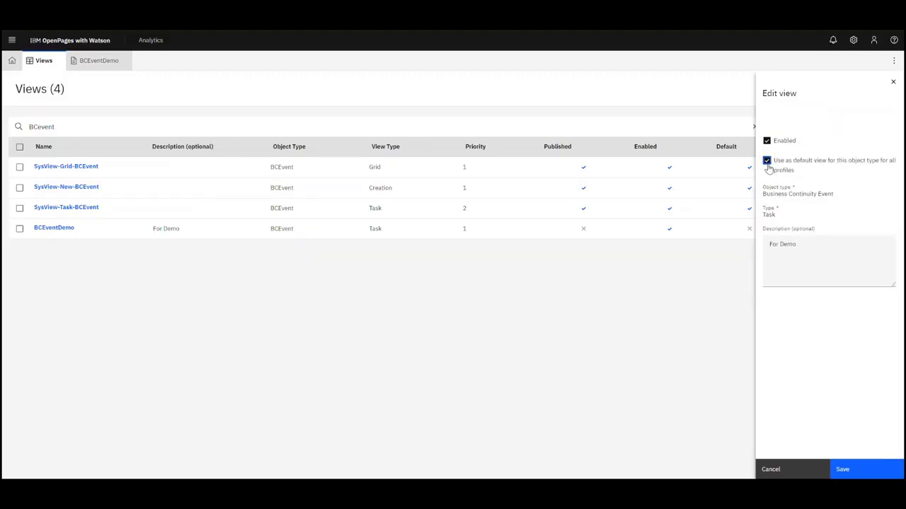
click(844, 461)
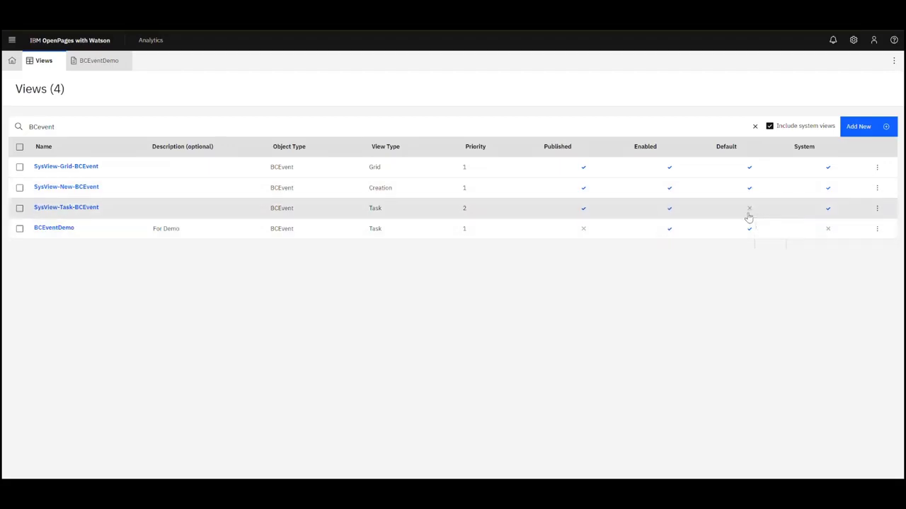
- Open the BCEventDemo view and inspect its JSON definition and its design layout
click(69, 230)
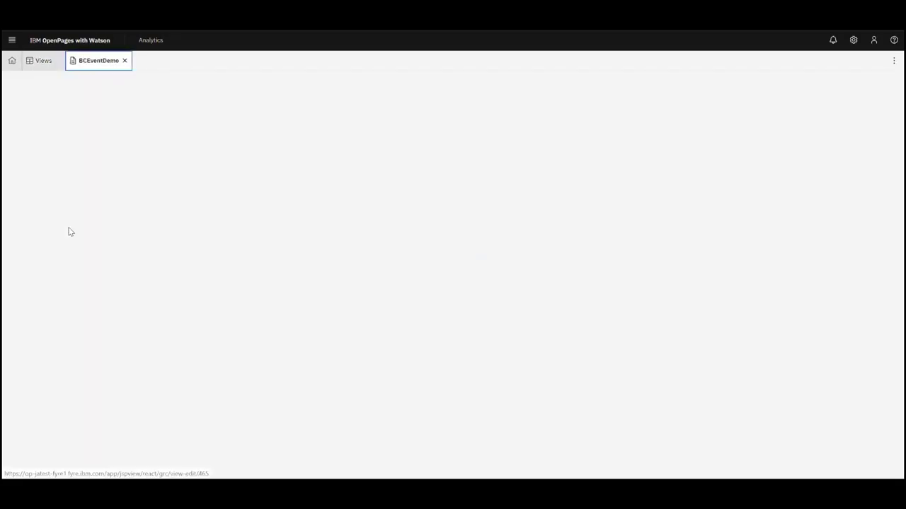
click(94, 120)
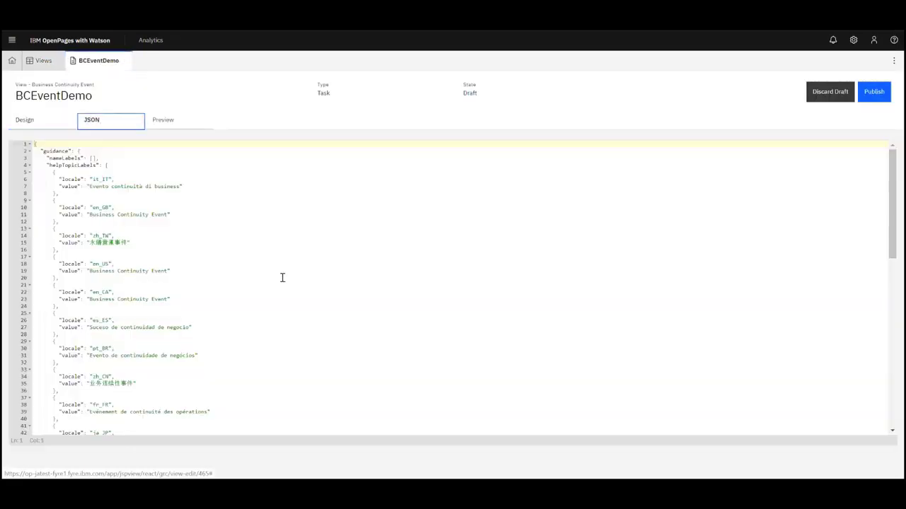
click(62, 130)
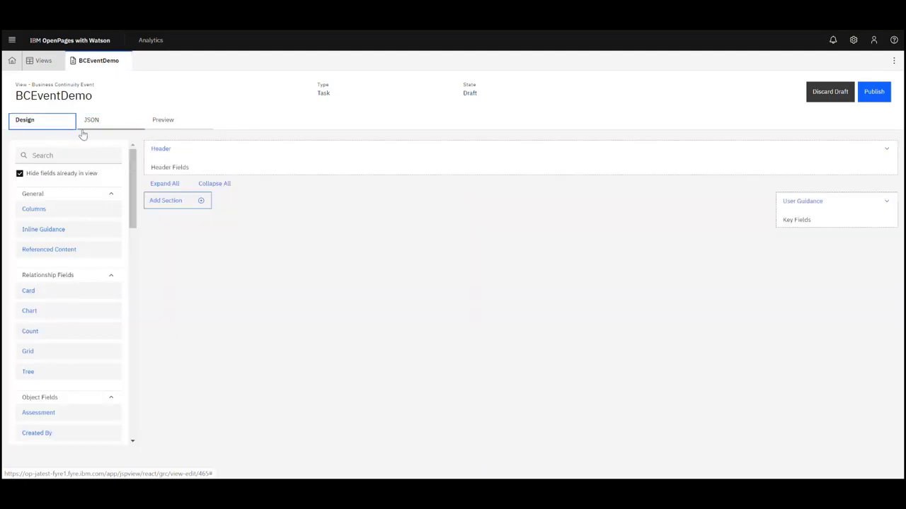
- Replace the view's entire JSON definition with the copied one and return to the design layout
click(89, 120)
click(218, 282)
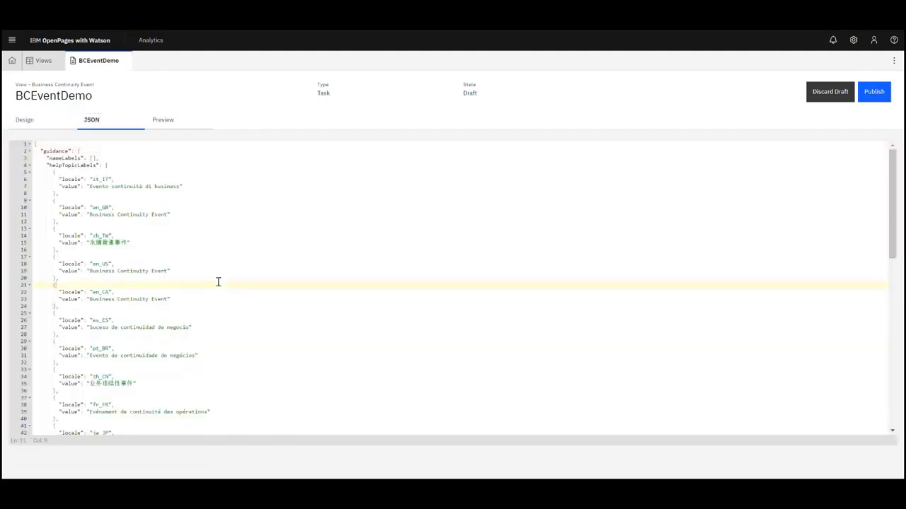
key(ctrl+a)
key(Delete)
key(ctrl+v)
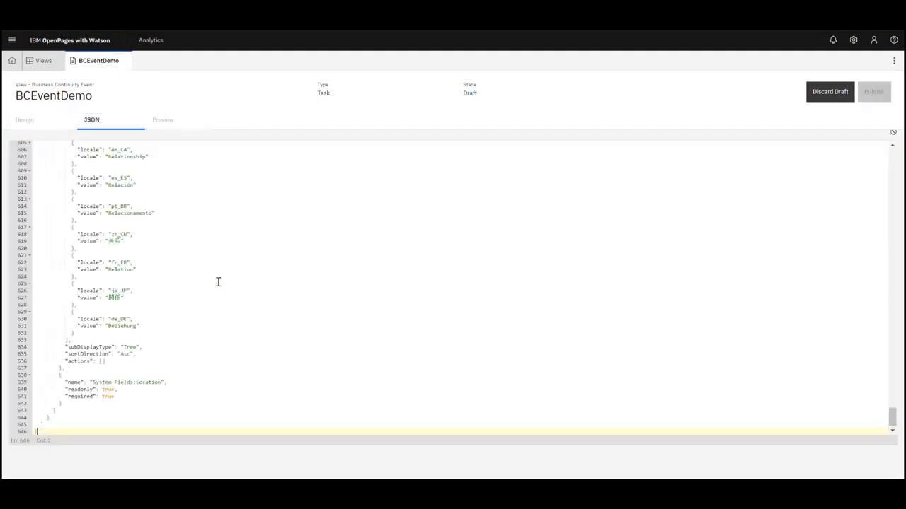
click(43, 122)
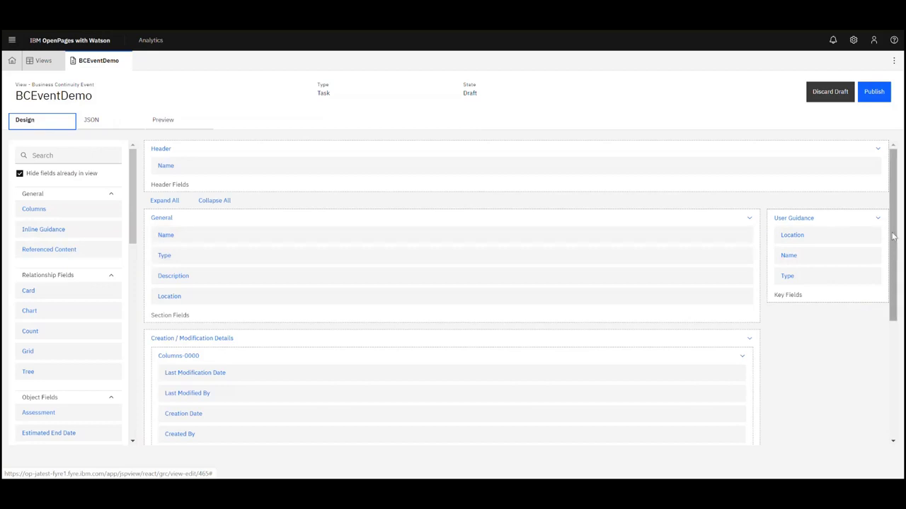
- Relabel the General section as Demo123 and move its Type field below Location
scroll(893, 237, down, 1)
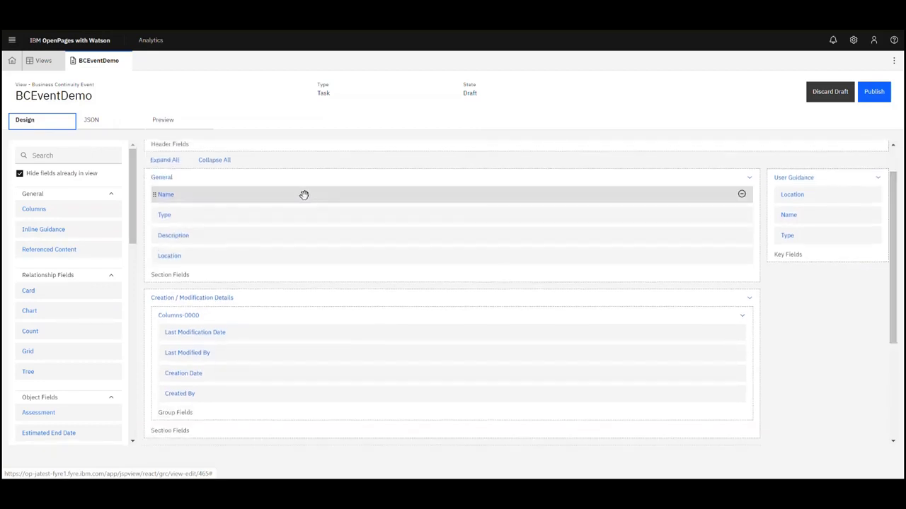
click(164, 180)
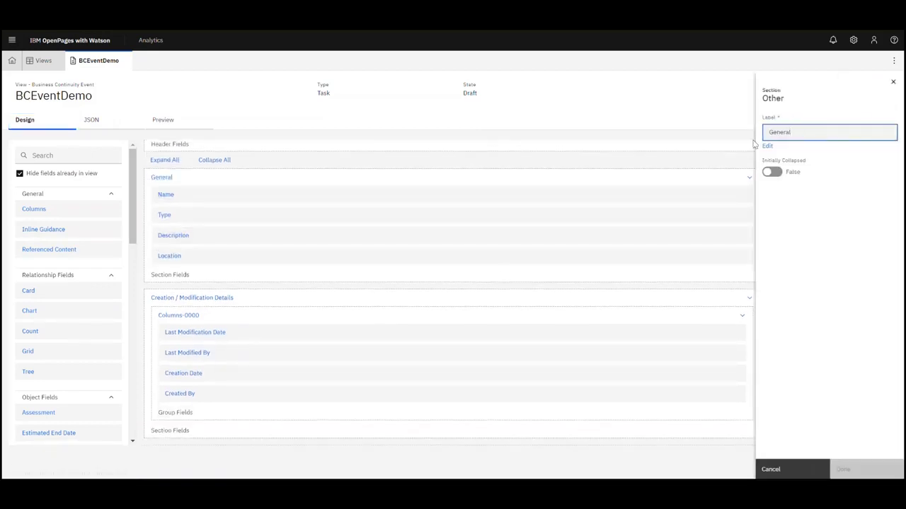
double_click(835, 135)
text(Demo123)
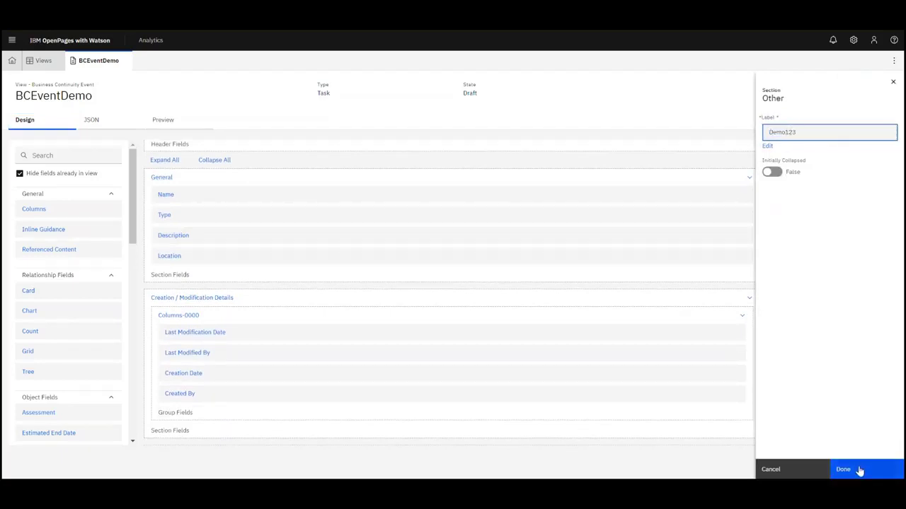
click(857, 471)
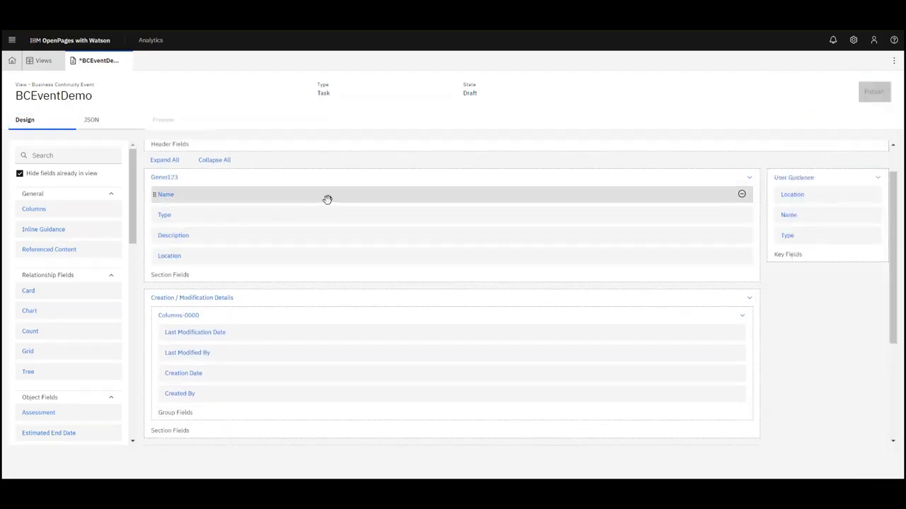
drag(327, 198, 309, 264)
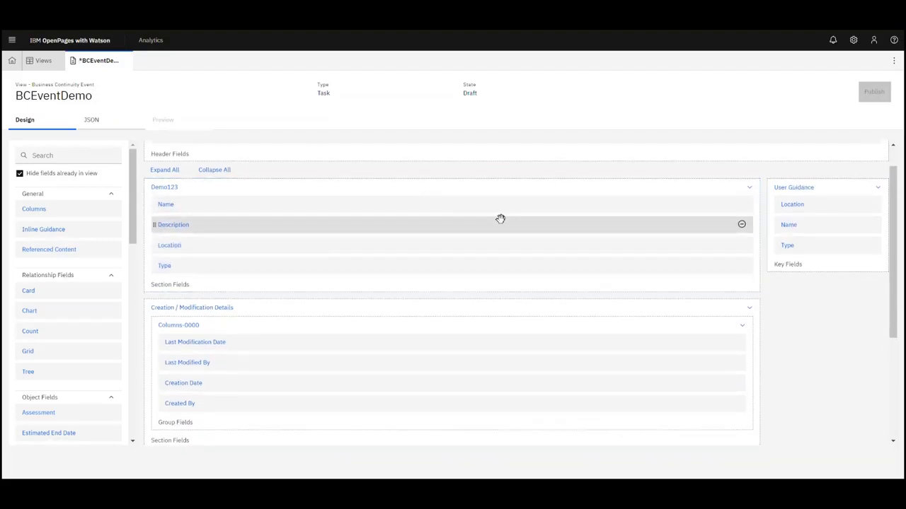
- Add a new section labelled "Demo Section" at the end of the view
scroll(361, 425, down, 3)
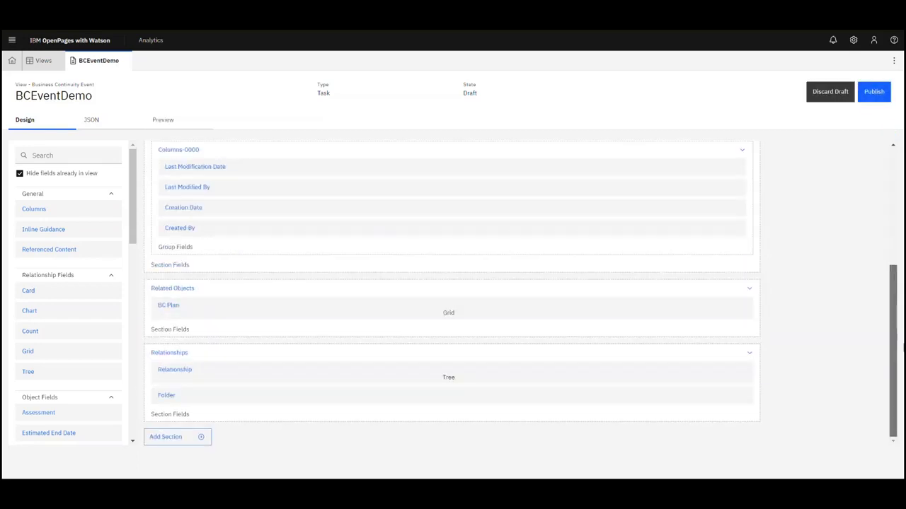
click(200, 436)
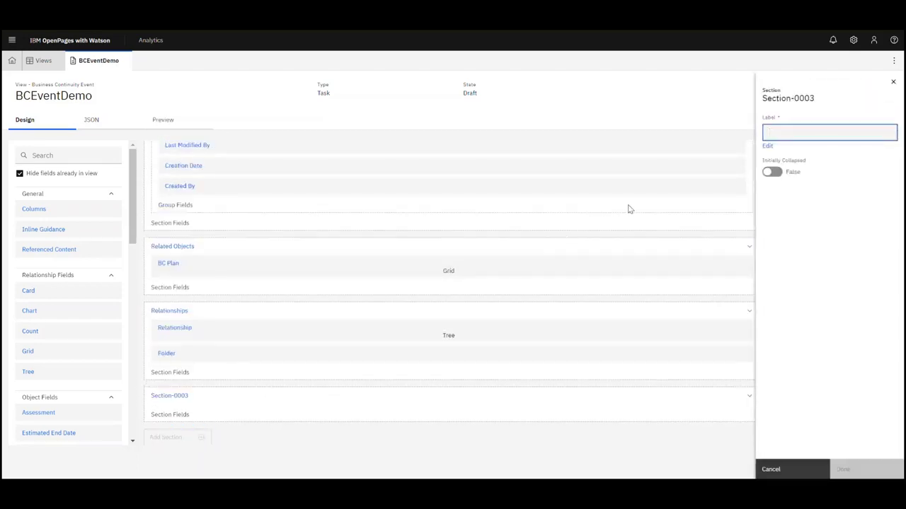
text(Demo Section)
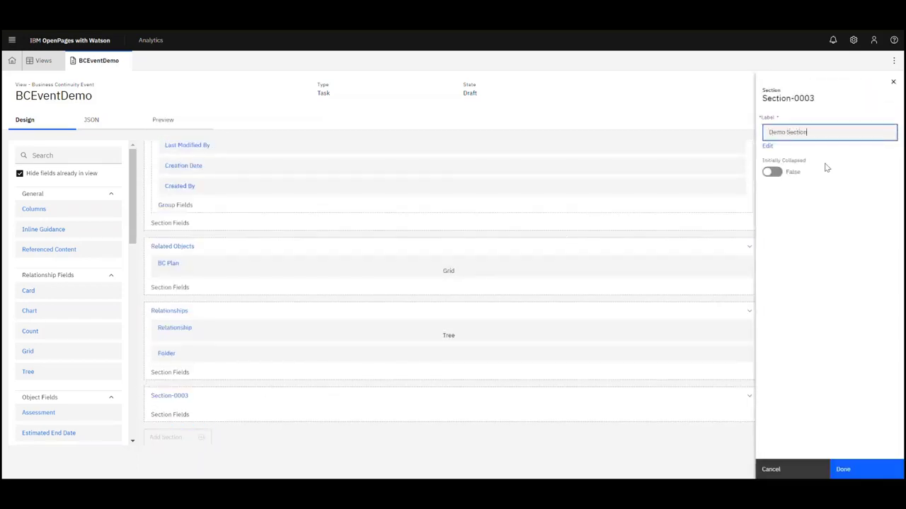
click(843, 469)
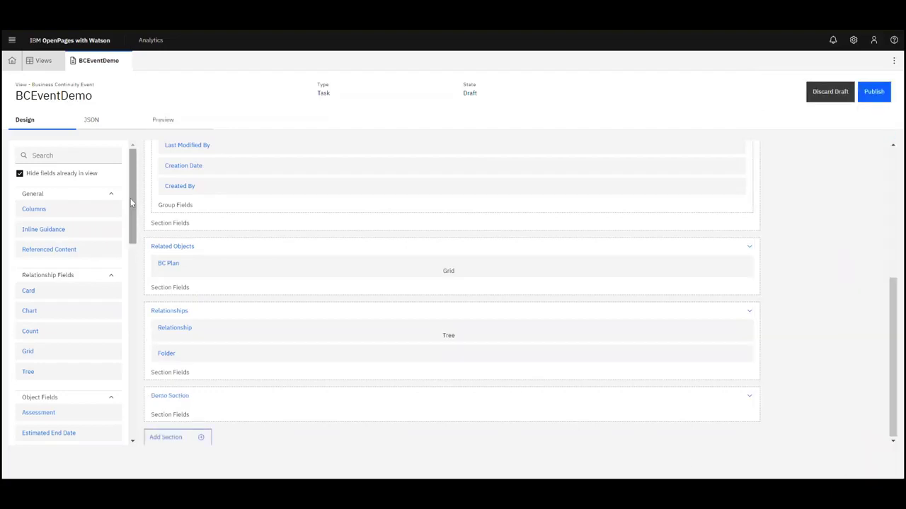
- Add the Estimated End Date field to Demo Section and move that section above Related Objects
drag(130, 198, 133, 236)
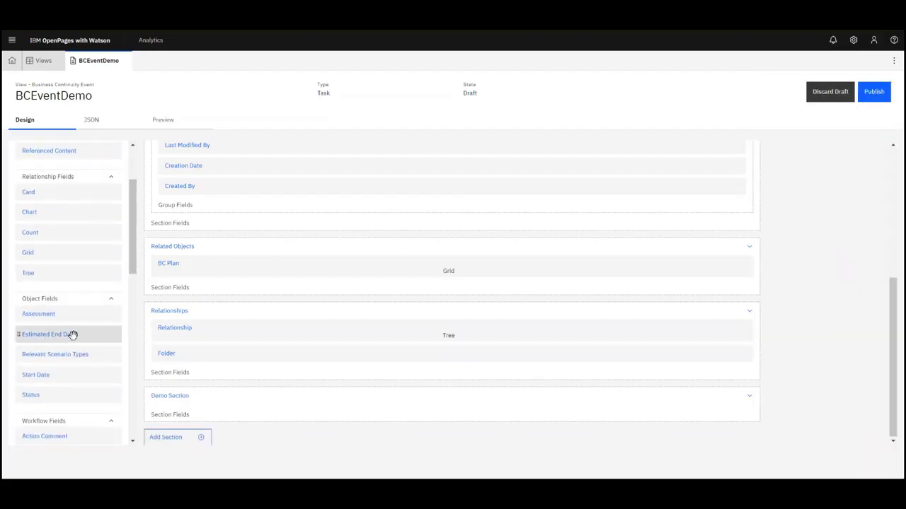
drag(72, 332, 225, 397)
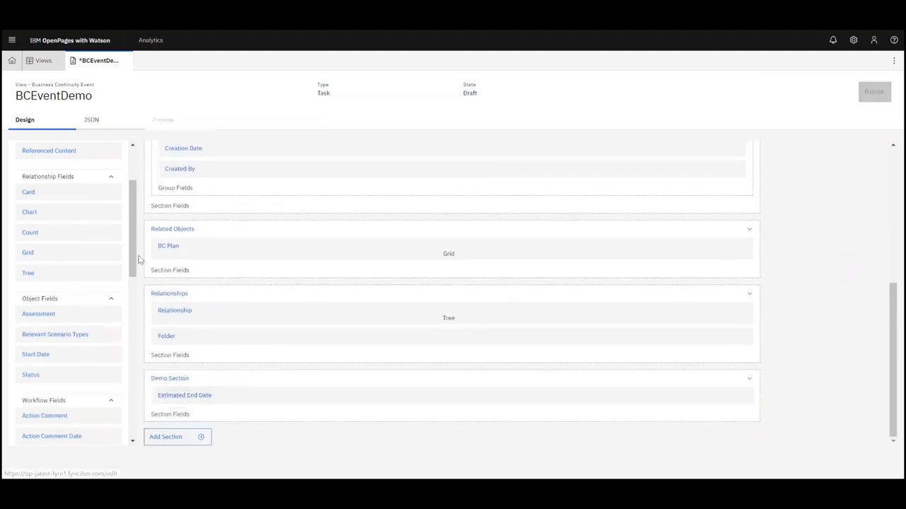
drag(338, 394, 389, 239)
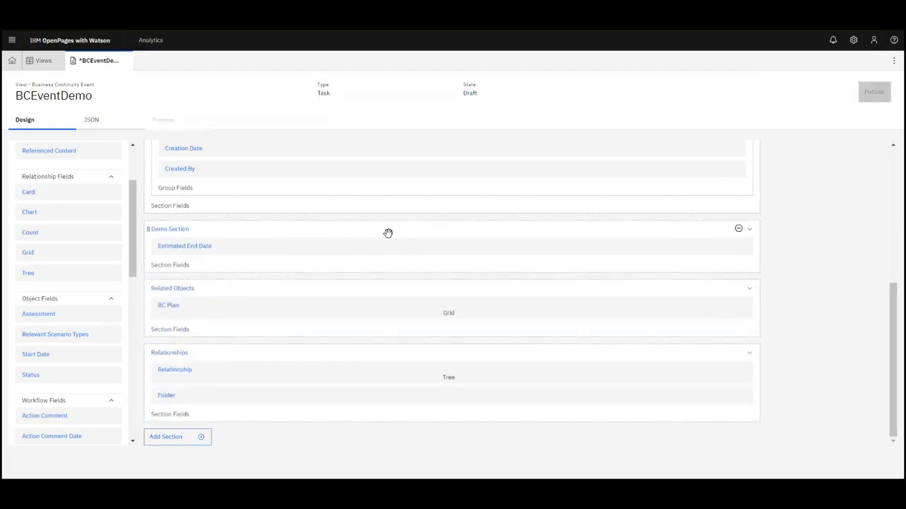
click(883, 54)
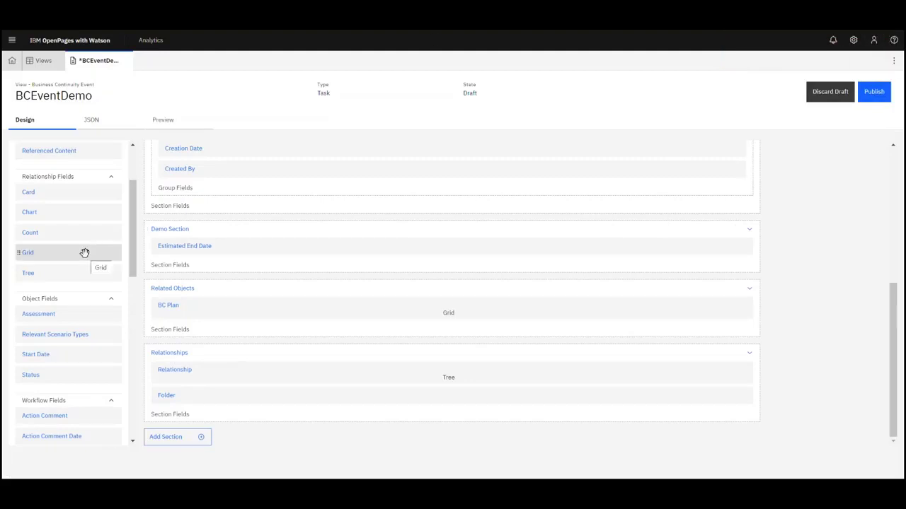
- Add a grid to Demo Section with relationship type Children, object type Issue and the label "Issue"
scroll(133, 242, up, 2)
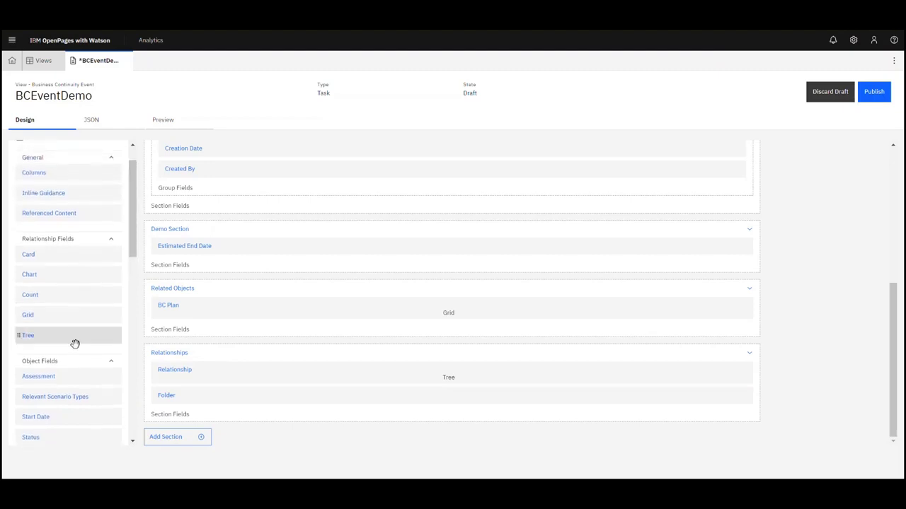
drag(84, 313, 260, 249)
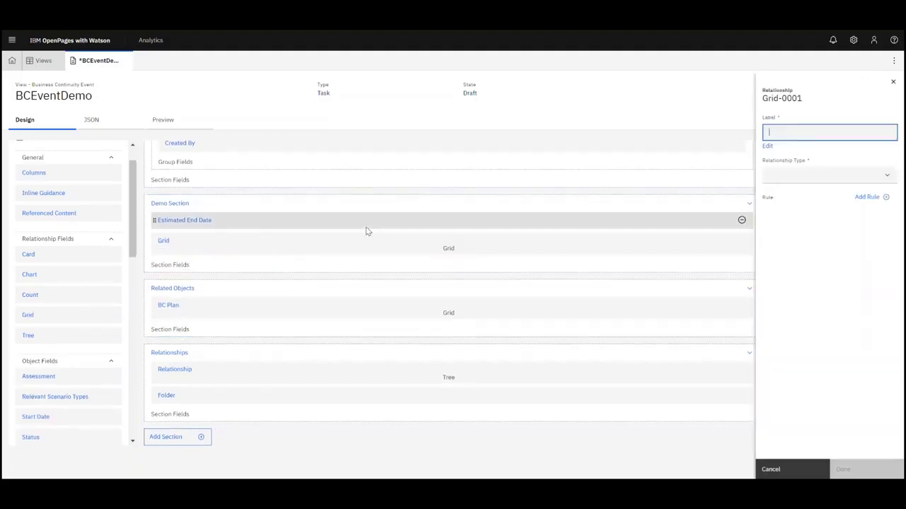
click(893, 174)
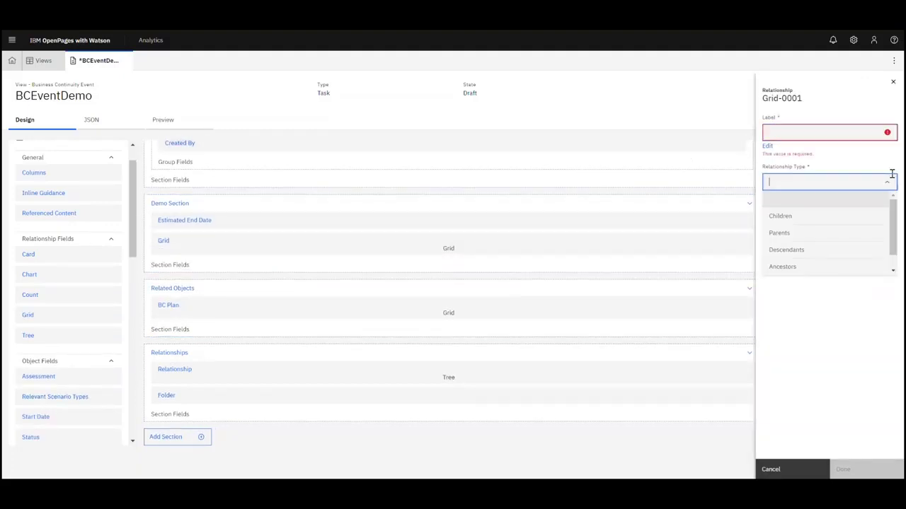
click(846, 217)
click(888, 212)
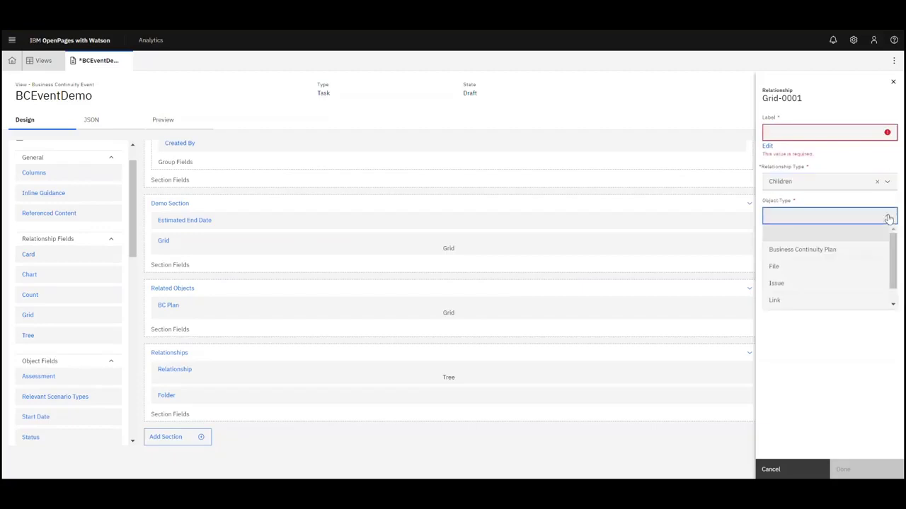
click(840, 283)
click(824, 133)
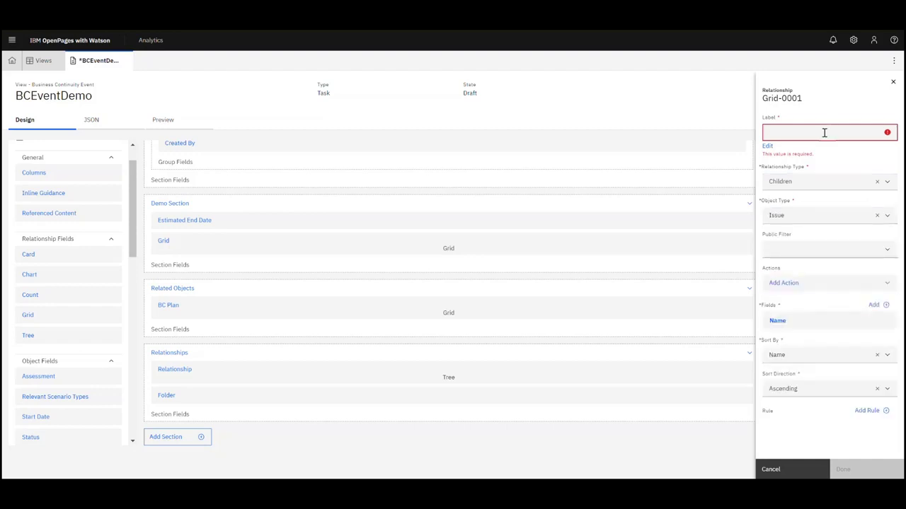
text(Issue)
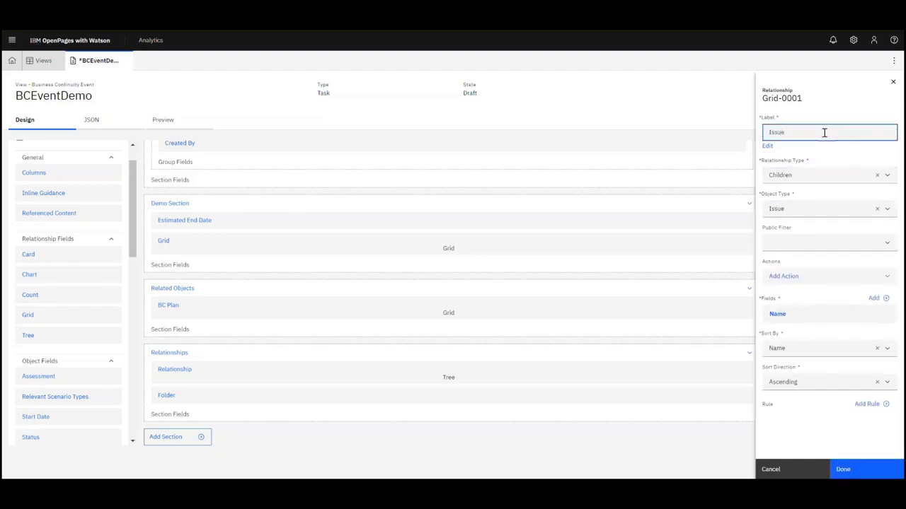
- Give the Issue grid an Add New action labelled "Add Issue" with its behavior set to Sidebar
click(862, 274)
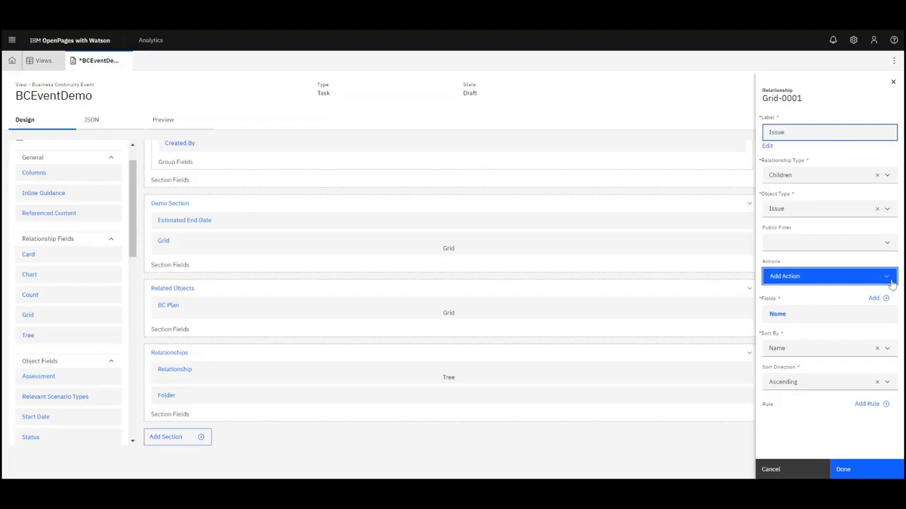
click(884, 277)
click(835, 295)
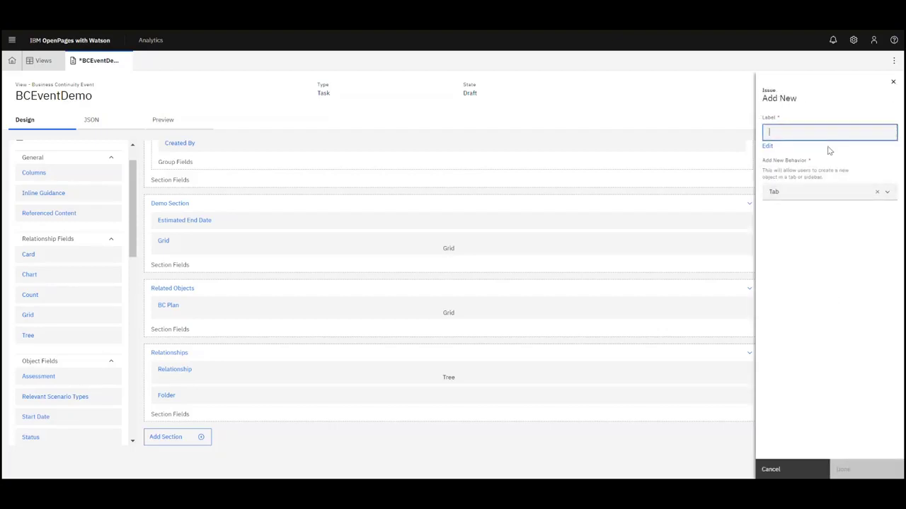
text(Add Issue)
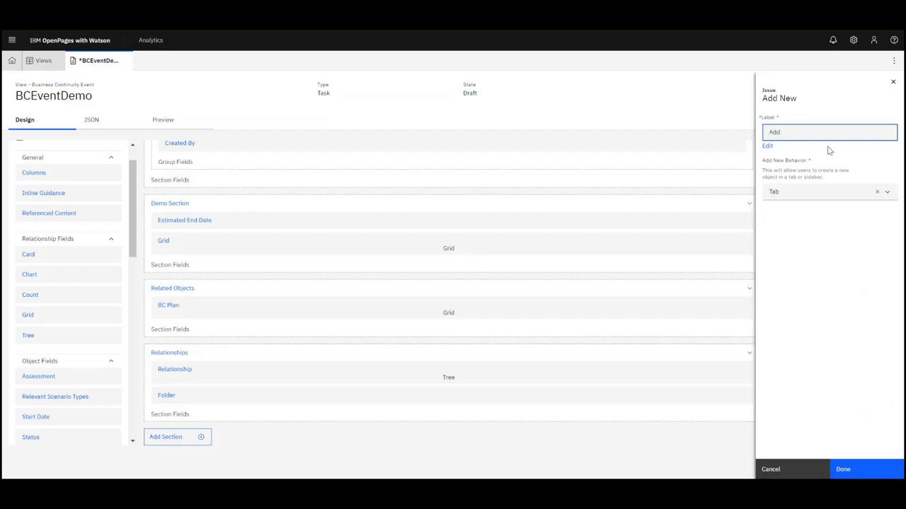
click(888, 193)
click(814, 228)
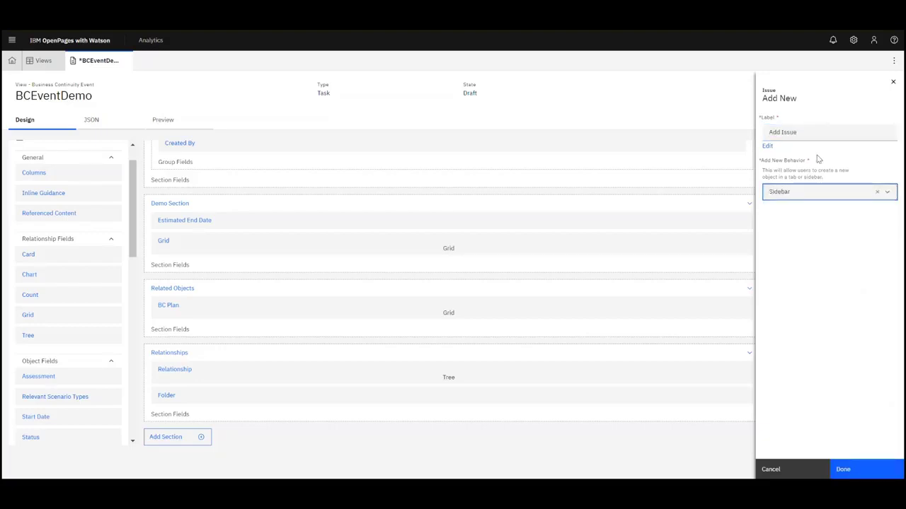
click(848, 467)
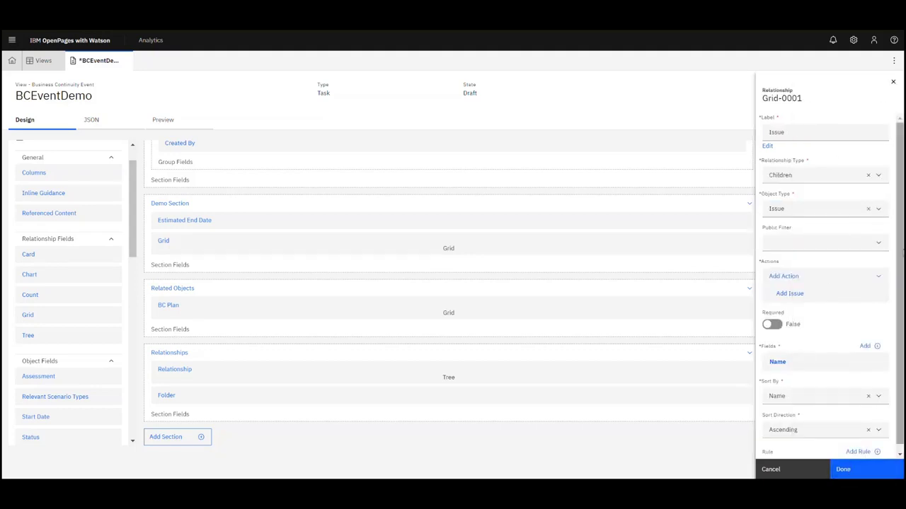
- Give the Issue grid an Associate action labelled "Select Issue"
right_click(879, 282)
click(848, 274)
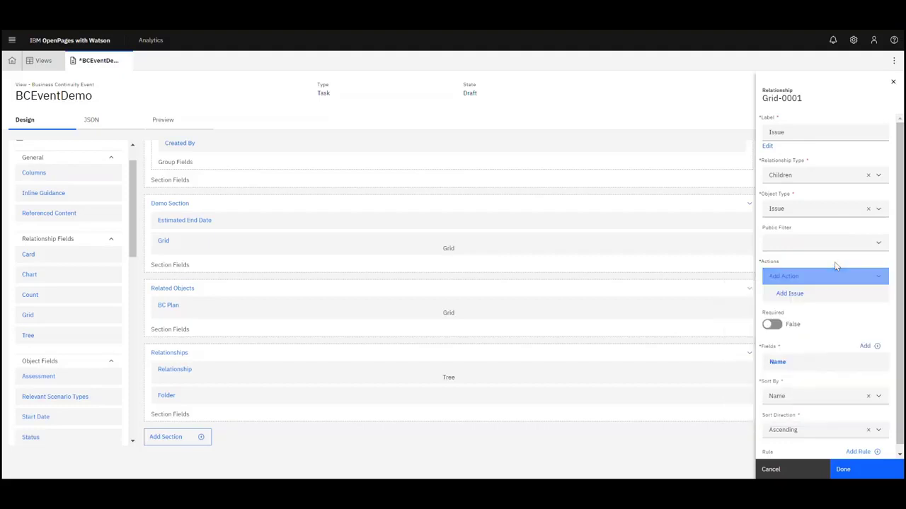
click(808, 310)
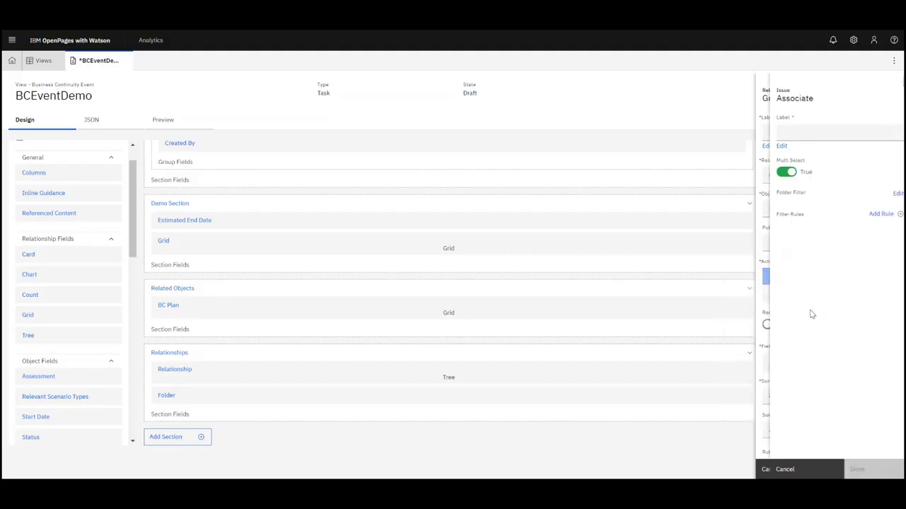
click(810, 134)
text(Select Issue)
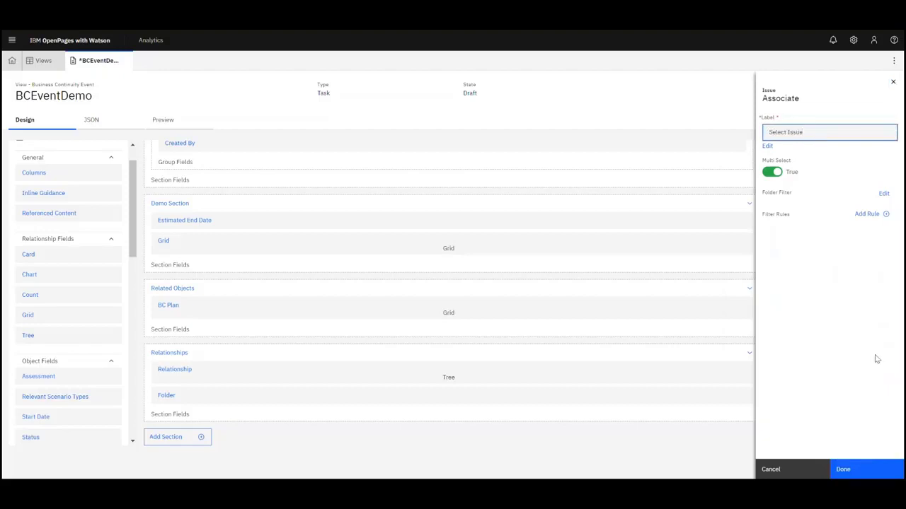
click(865, 469)
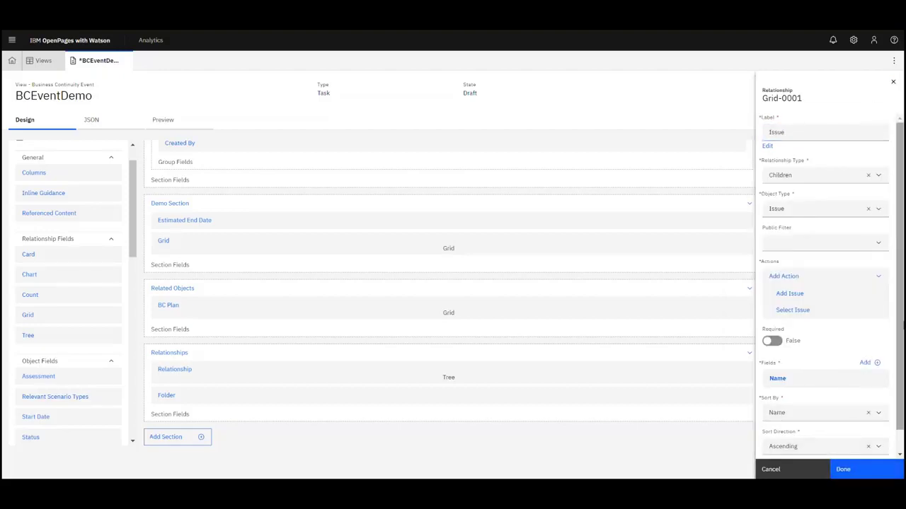
- Add the Due Date field to the Issue grid and publish the view
scroll(898, 325, down, 1)
click(867, 340)
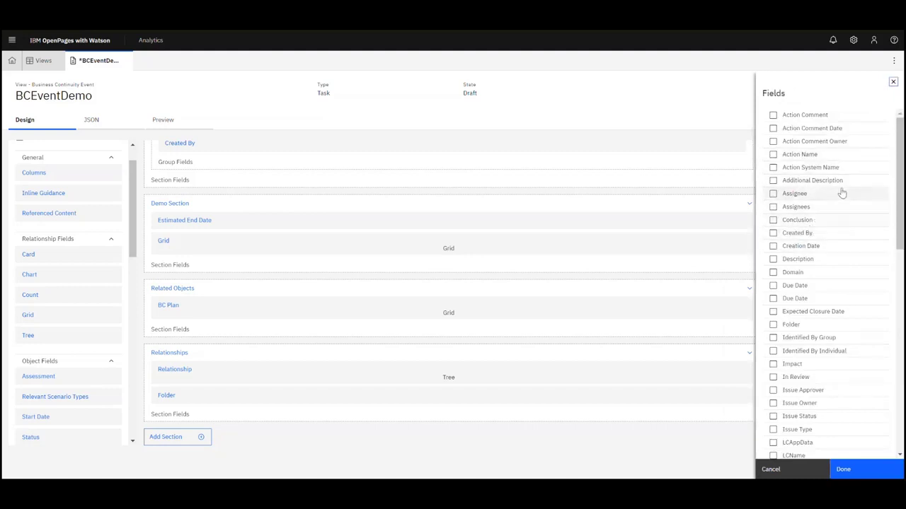
scroll(828, 283, down, 5)
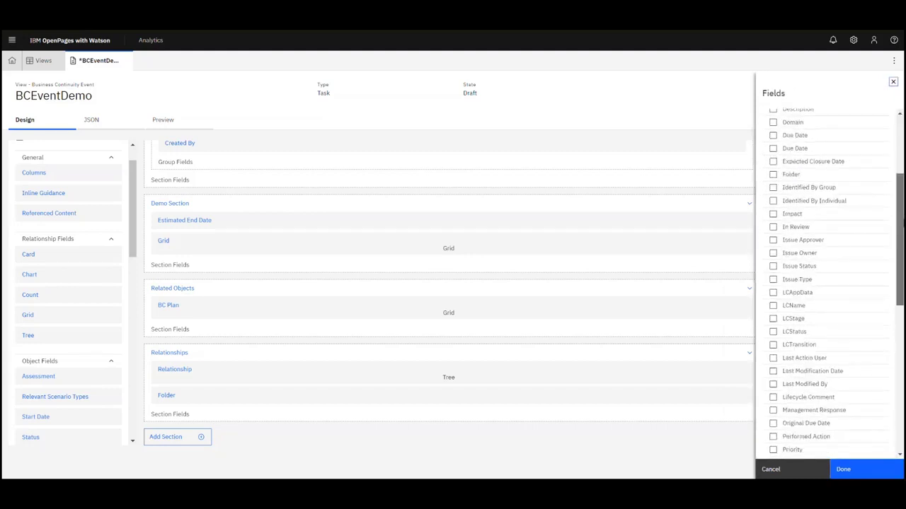
scroll(828, 319, down, 1)
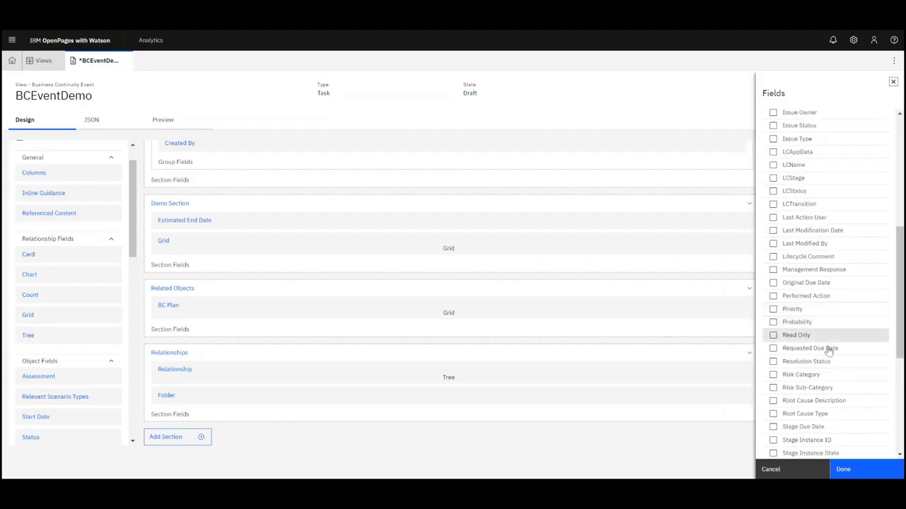
drag(899, 331, 888, 206)
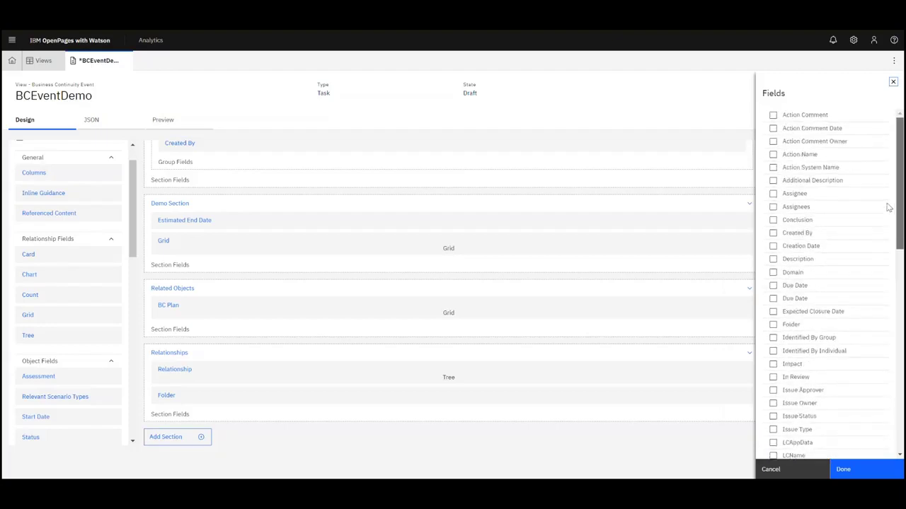
click(789, 285)
click(843, 469)
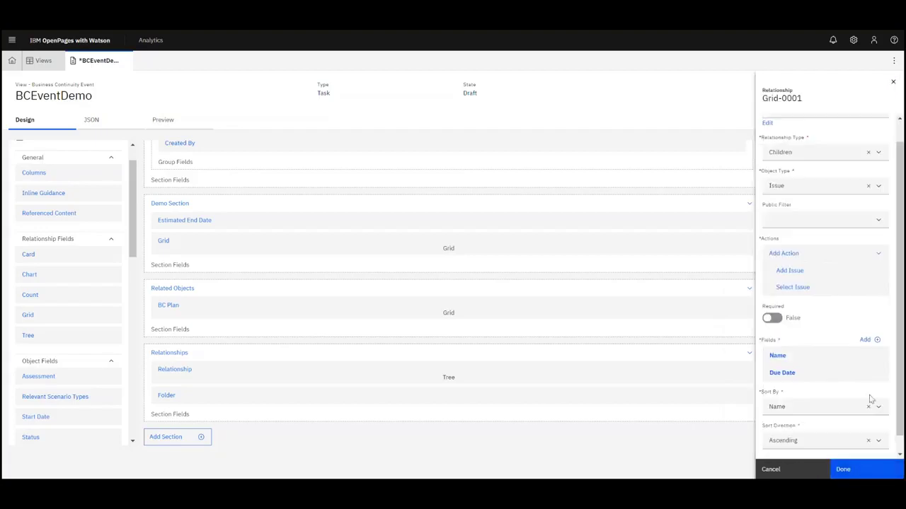
scroll(892, 363, down, 1)
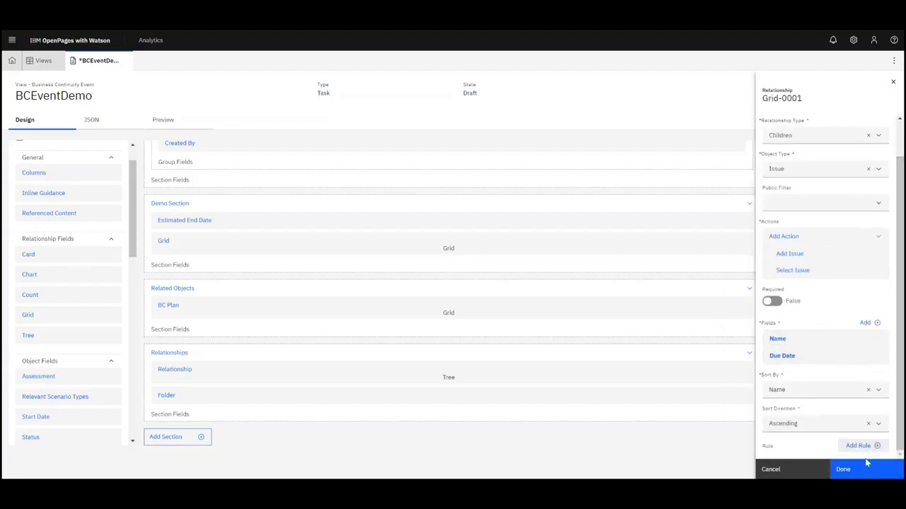
click(843, 469)
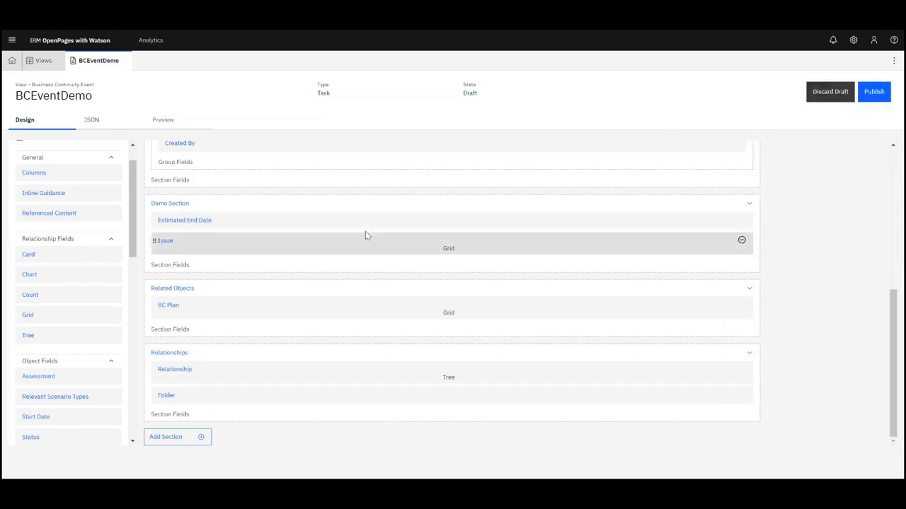
click(874, 95)
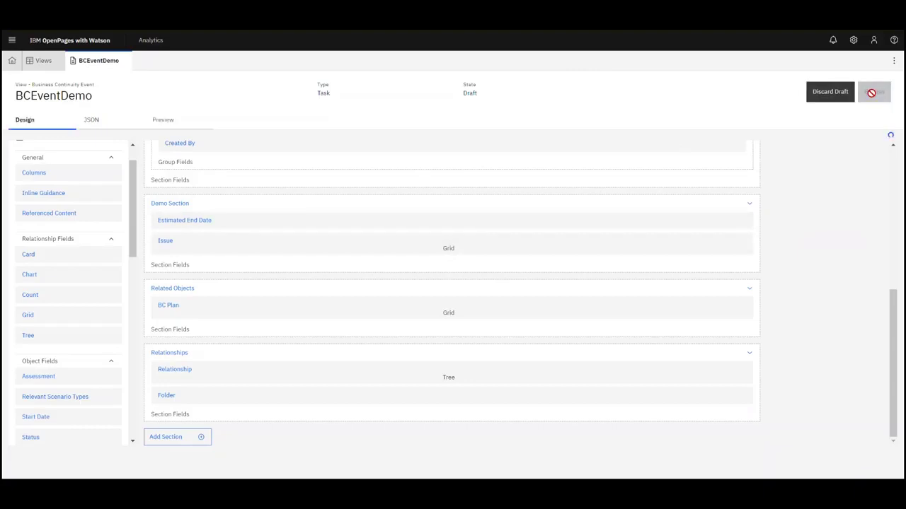
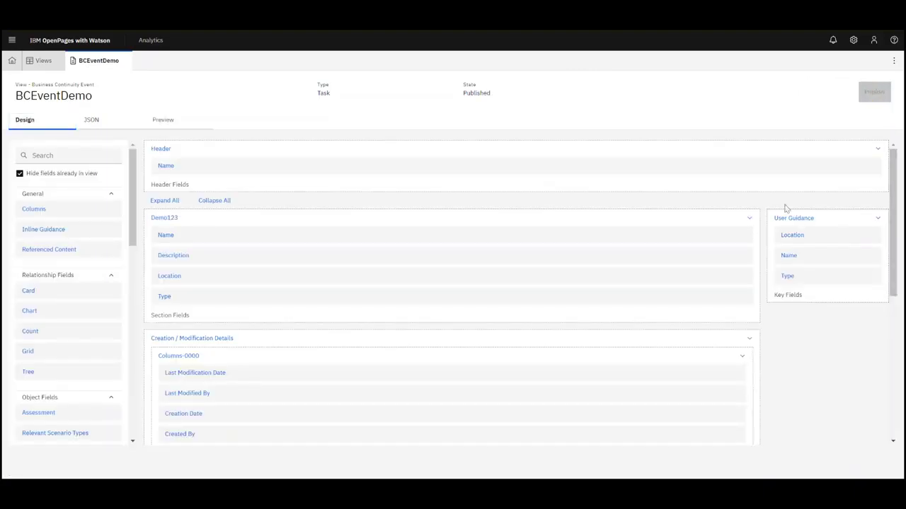
- Open the MidWest Blizzard- January 2019 record from Business Continuity Events and review its sections in the published view
click(11, 39)
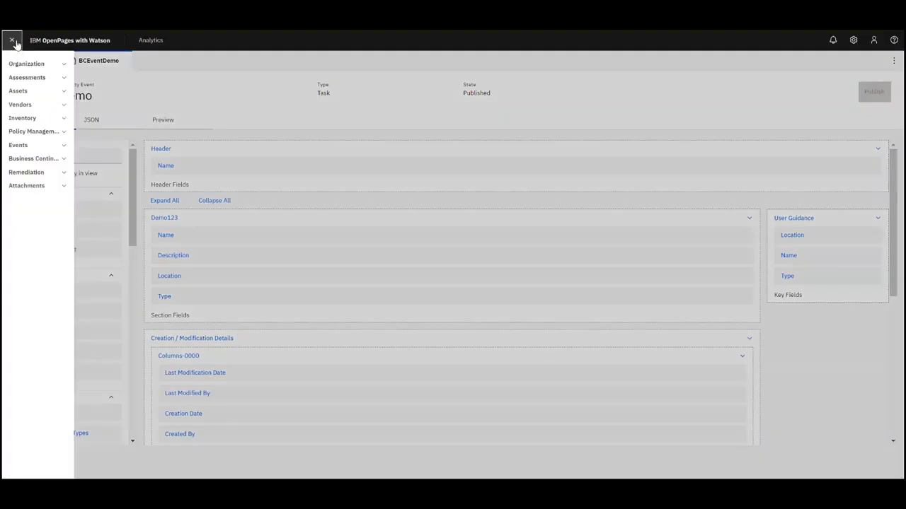
click(40, 159)
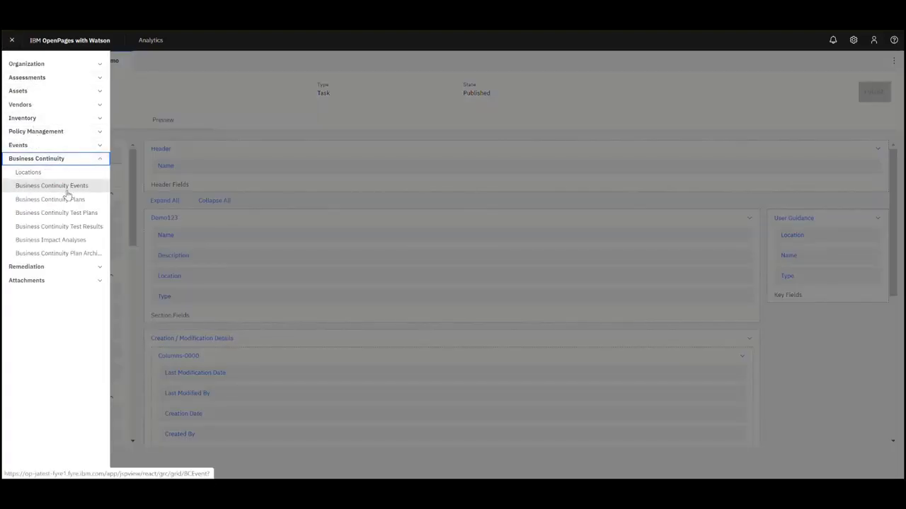
click(64, 185)
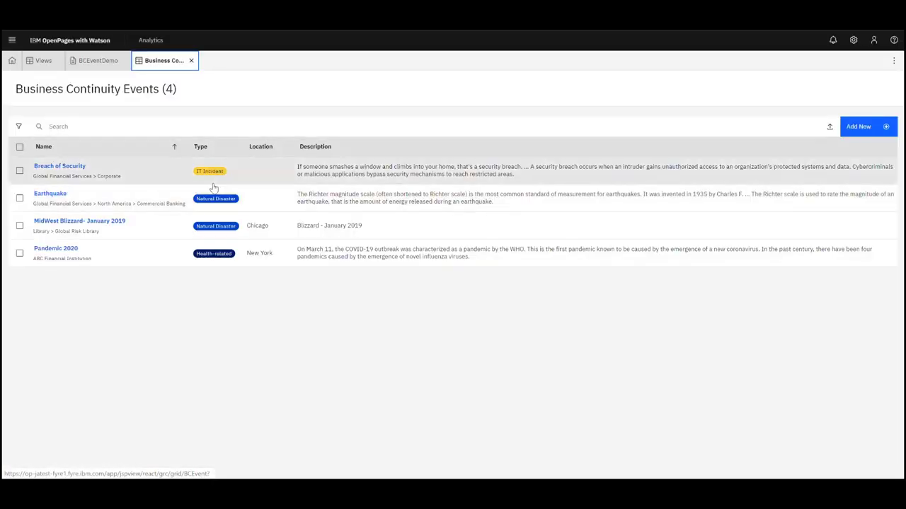
click(378, 219)
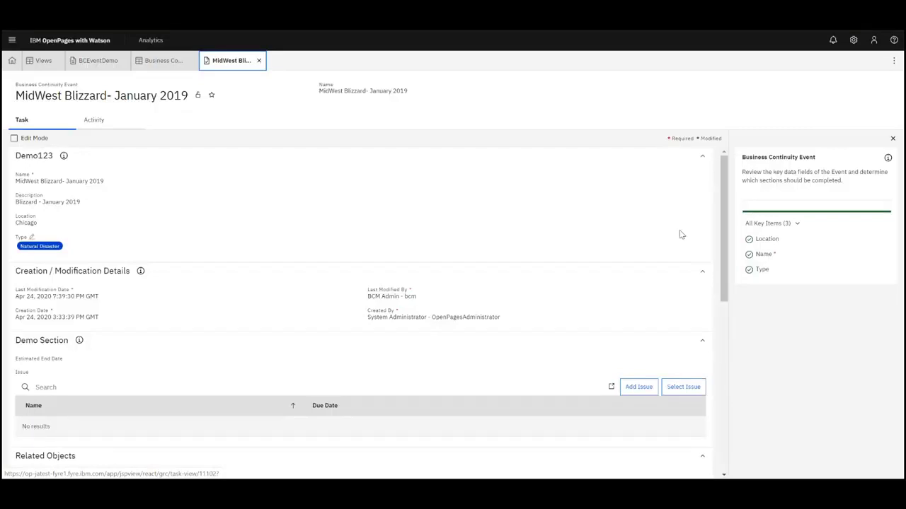
scroll(722, 187, down, 2)
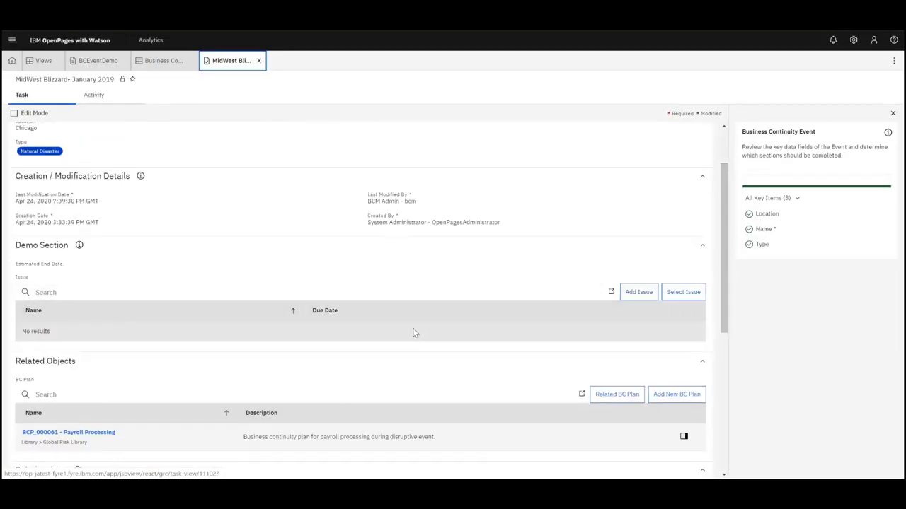
- Return to the BCEventDemo view and set its Creation / Modification Details section to be initially collapsed
click(105, 66)
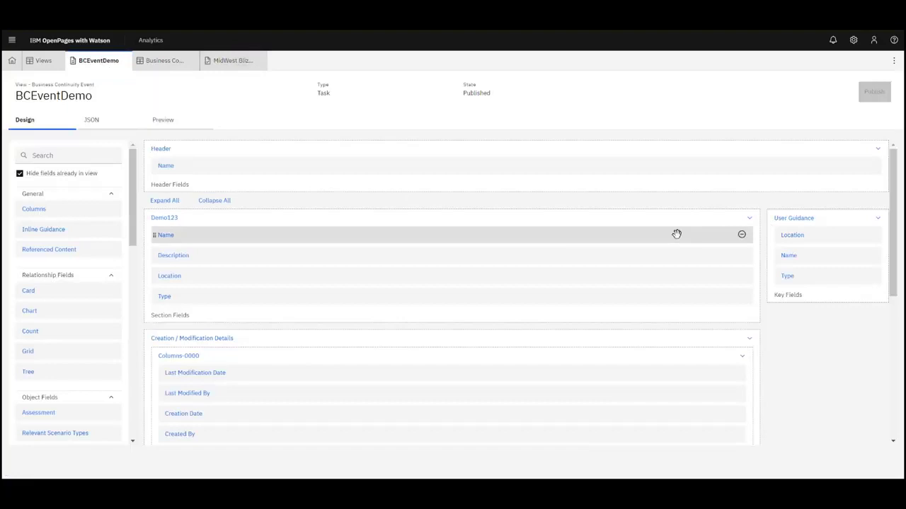
scroll(453, 293, down, 5)
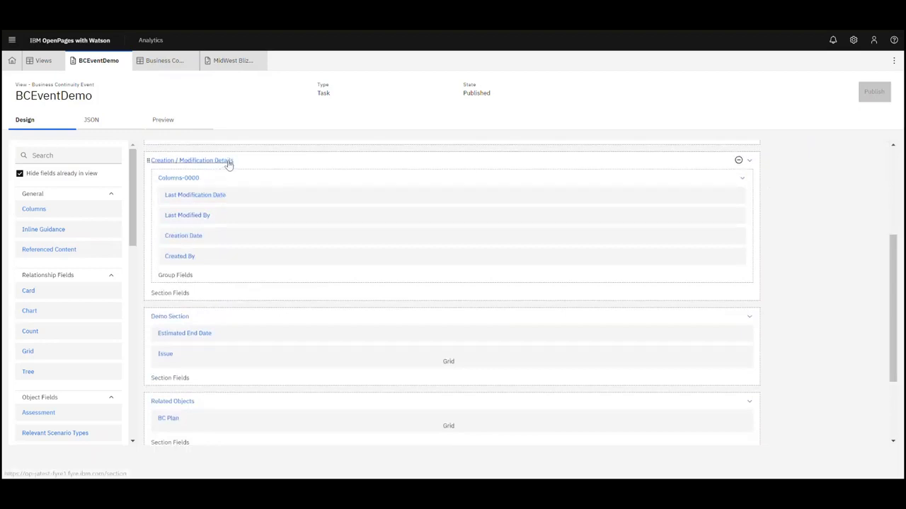
click(207, 161)
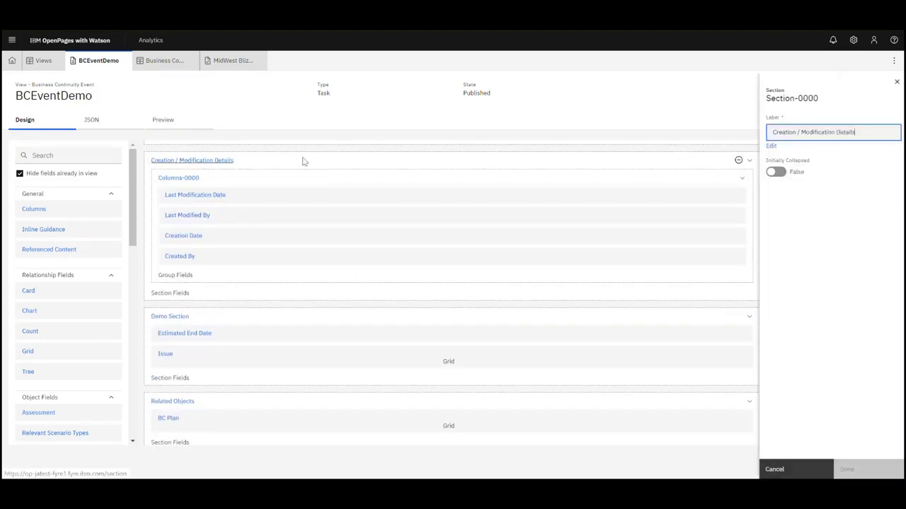
click(773, 173)
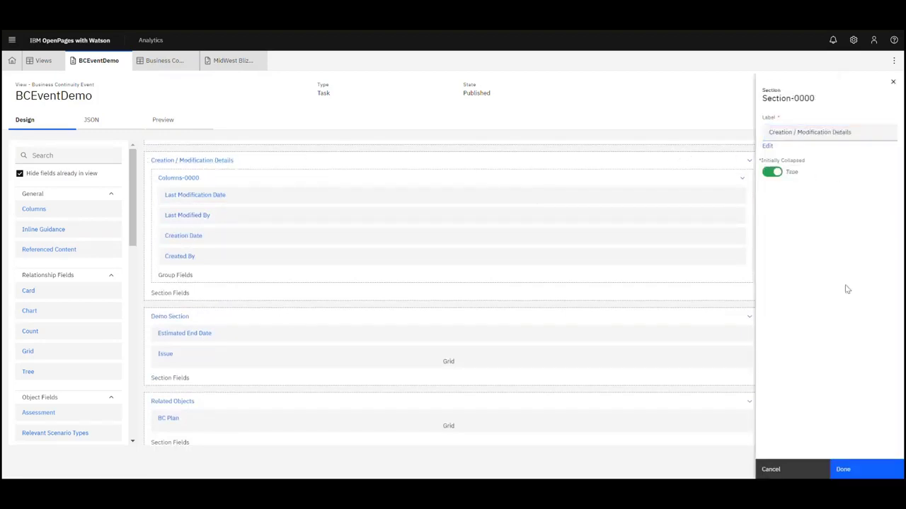
click(851, 469)
- Move the Creation / Modification Details section below Related Objects and publish the view
drag(333, 160, 368, 266)
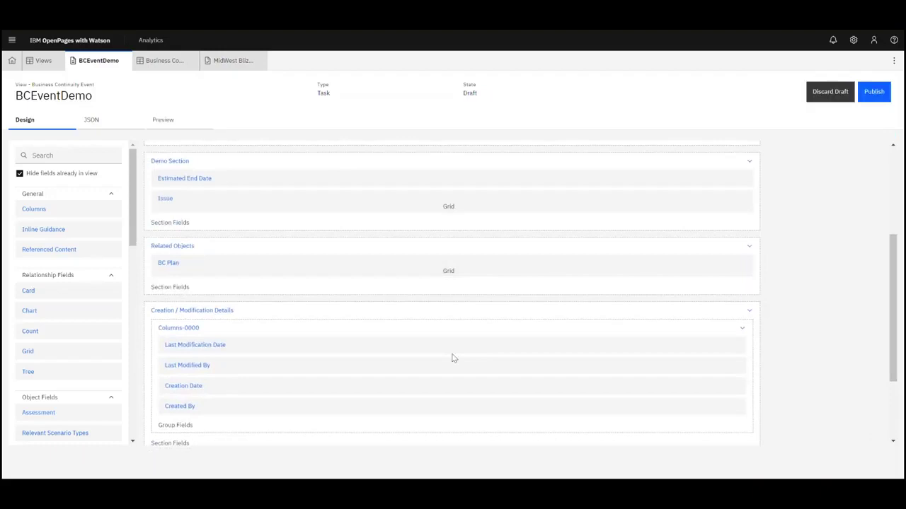
click(873, 92)
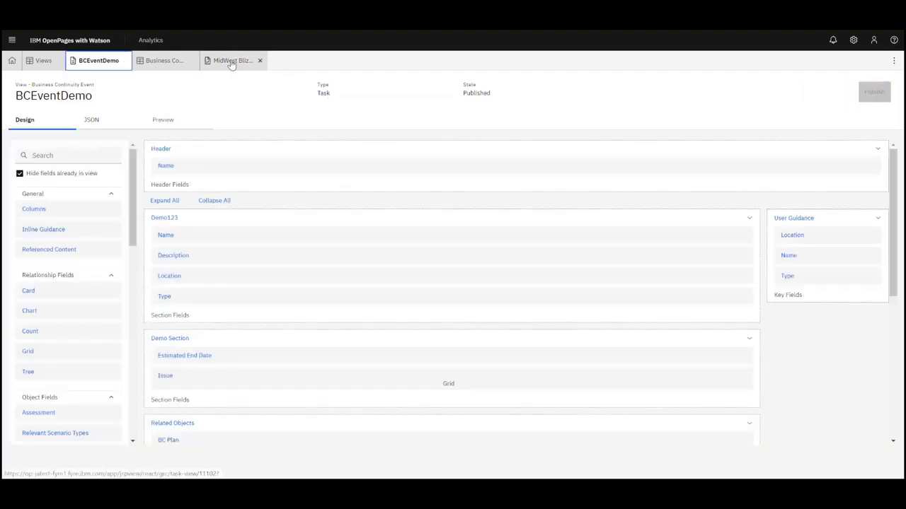
- Check the placement and collapsed display of Creation / Modification Details in the MidWest Blizzard- January 2019 record
click(231, 61)
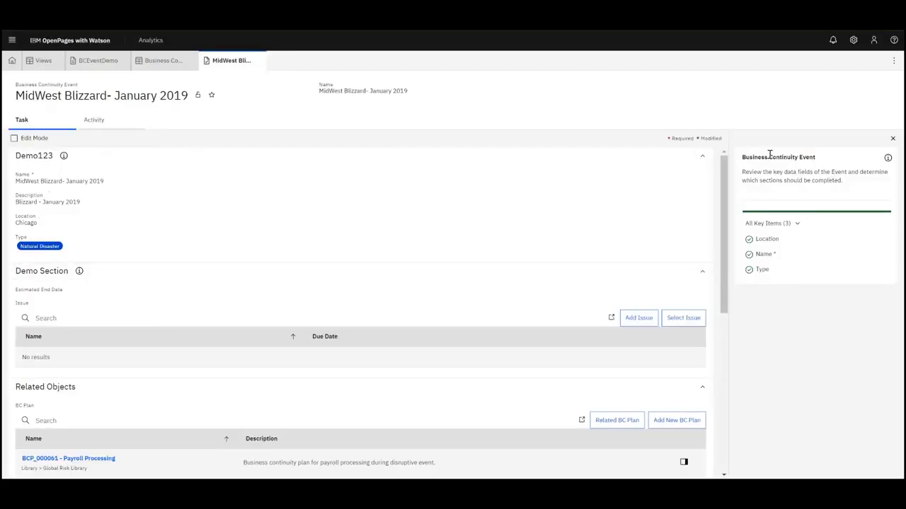
scroll(729, 212, down, 3)
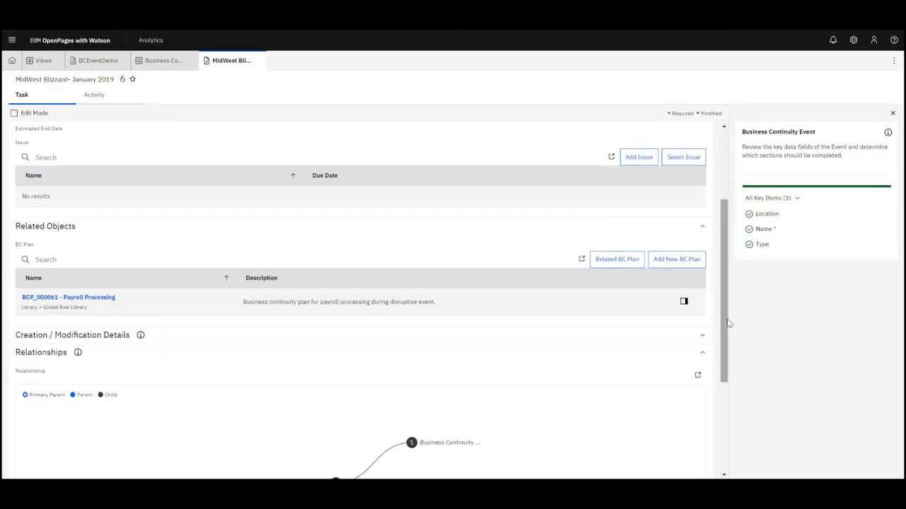
click(699, 338)
click(699, 338)
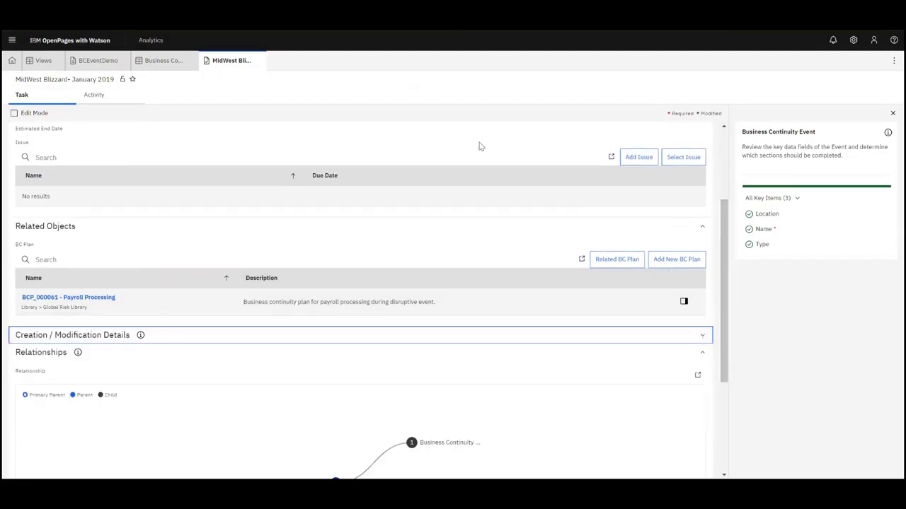
- Return to the BCEventDemo view design and review its sections and the fields available for adding
click(167, 67)
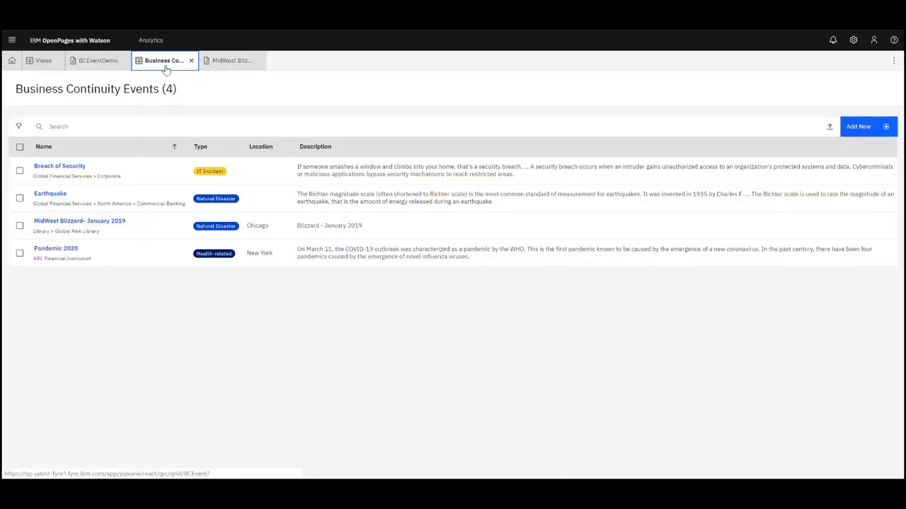
click(99, 64)
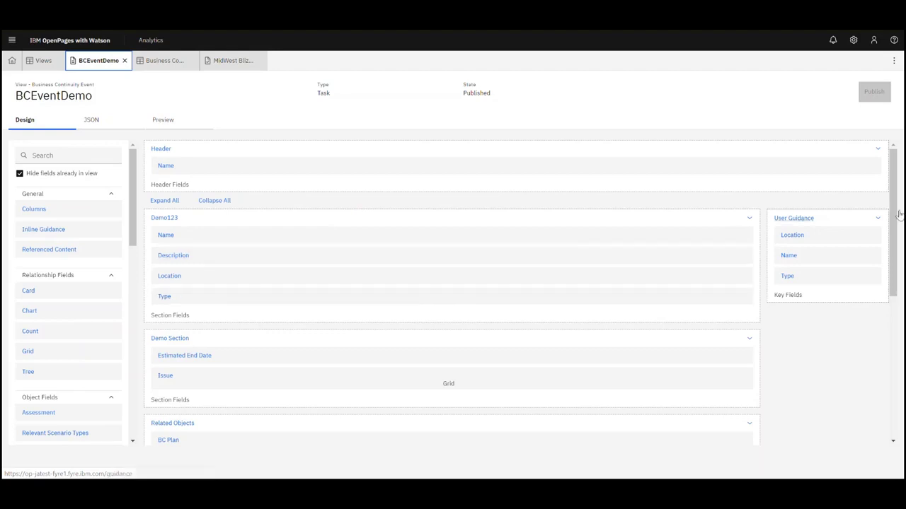
drag(899, 212, 900, 231)
scroll(595, 258, down, 3)
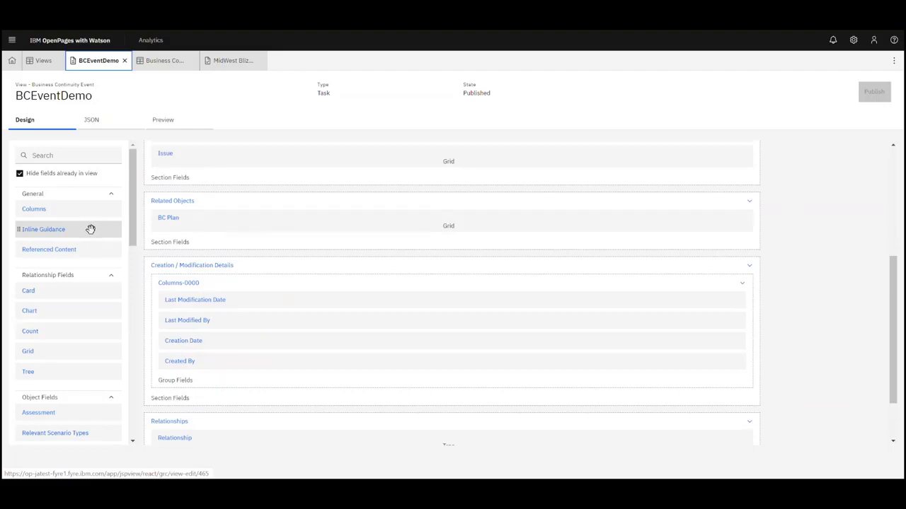
drag(893, 282, 882, 259)
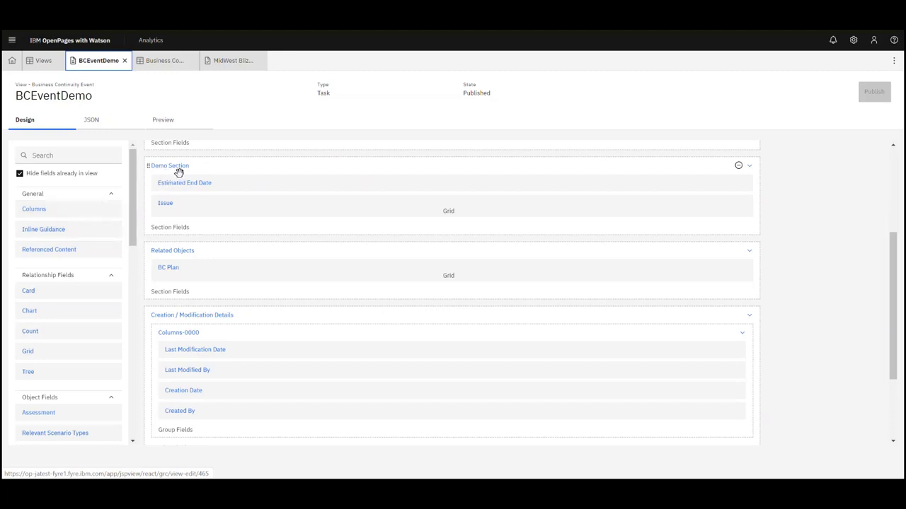
drag(133, 235, 136, 263)
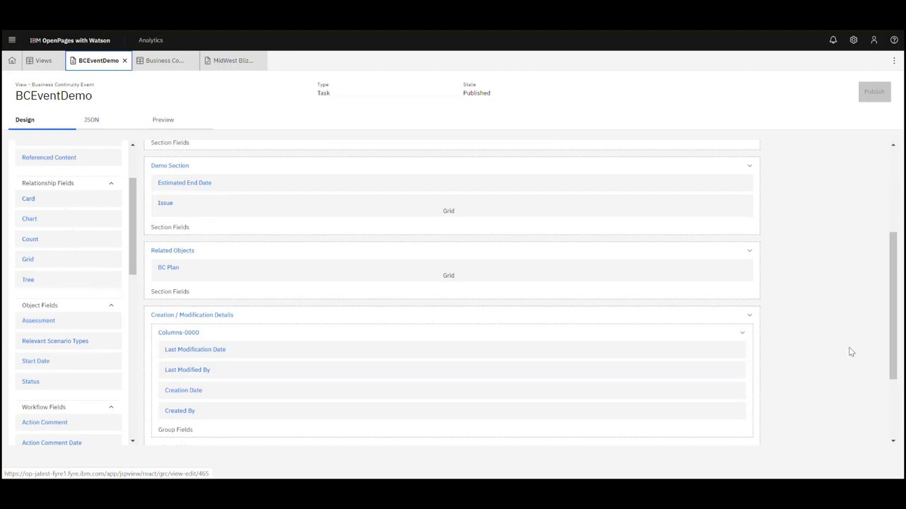
drag(901, 331, 900, 387)
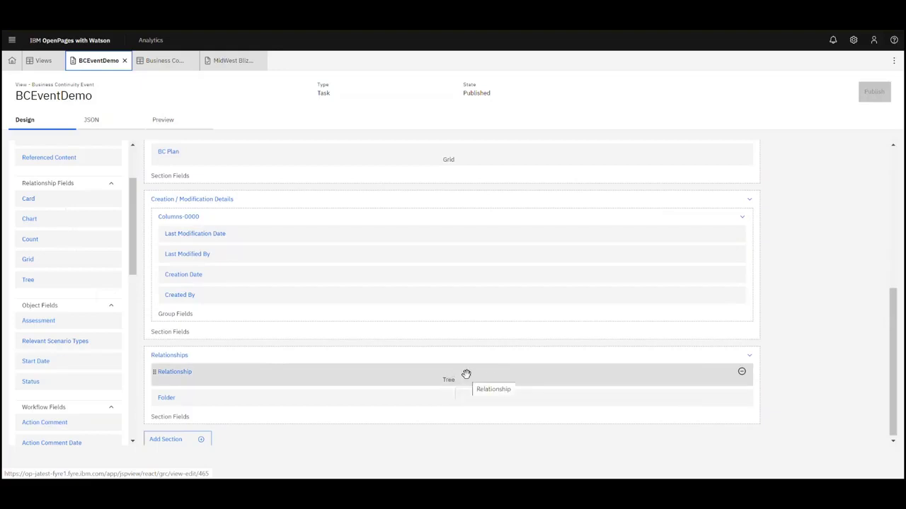
drag(894, 319, 852, 124)
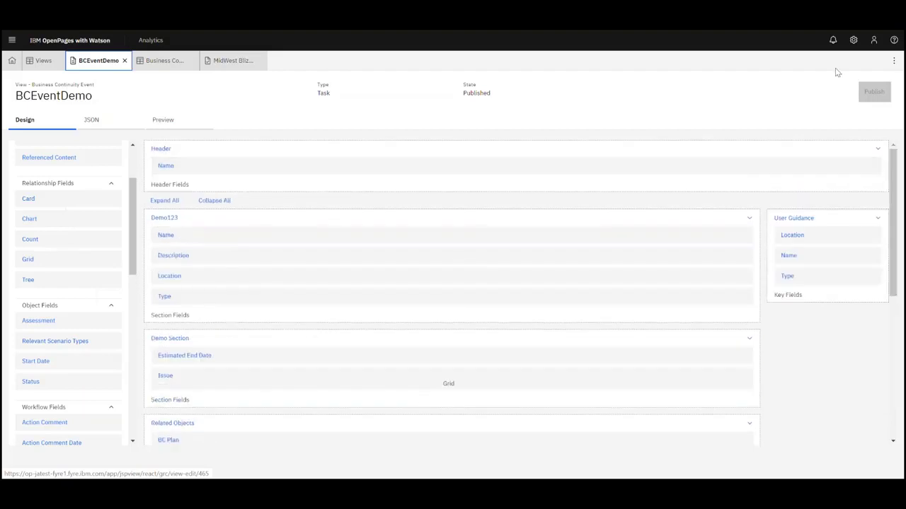
- Switch to the Standard UI and open the BCM-Event field group from the schema's field groups
click(873, 41)
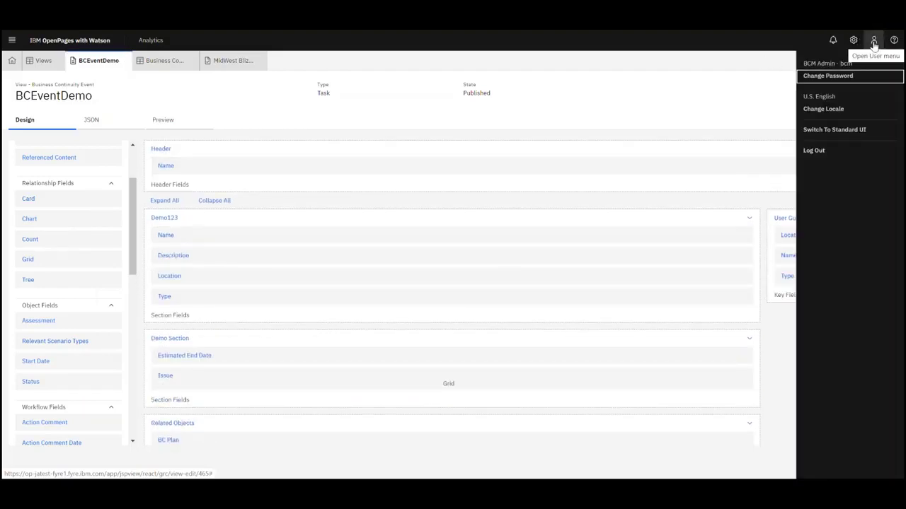
click(848, 130)
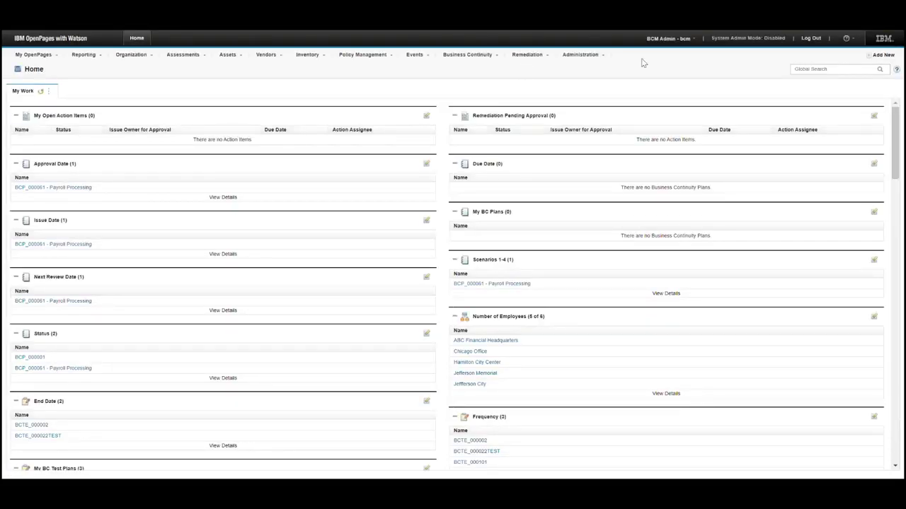
click(594, 58)
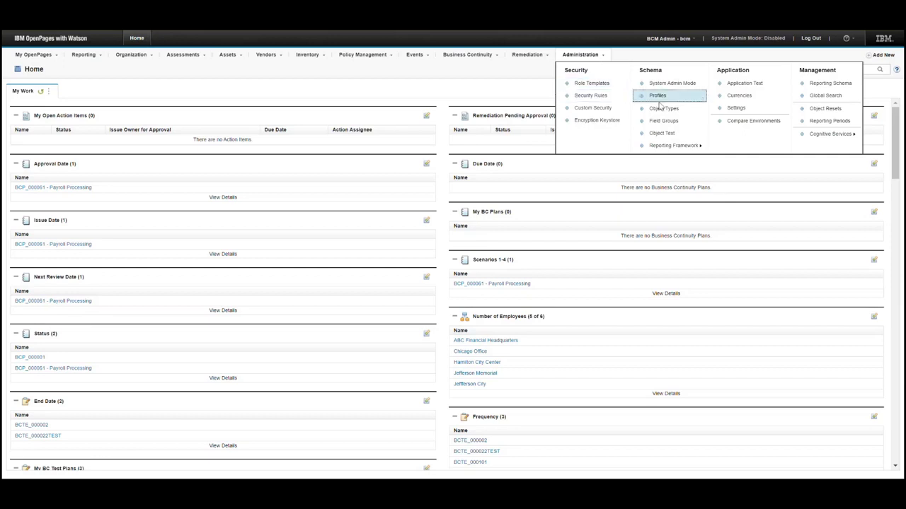
click(667, 122)
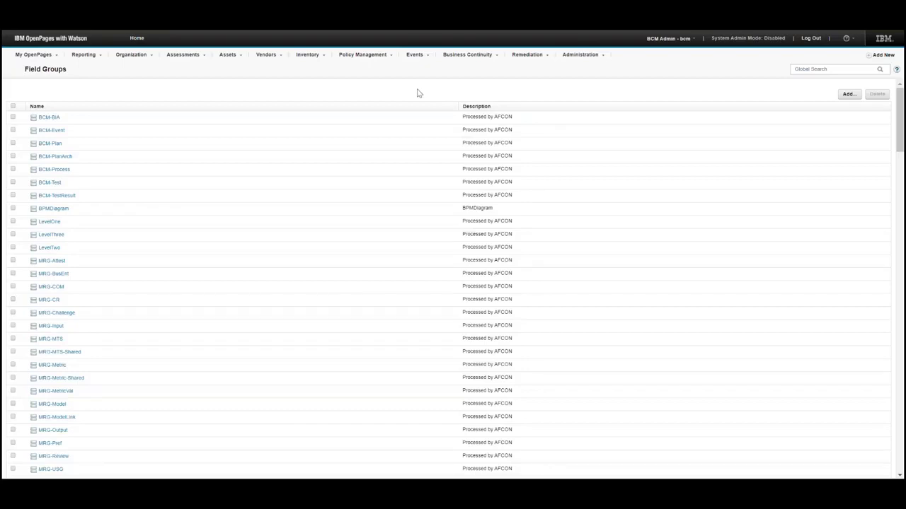
key(ctrl+f)
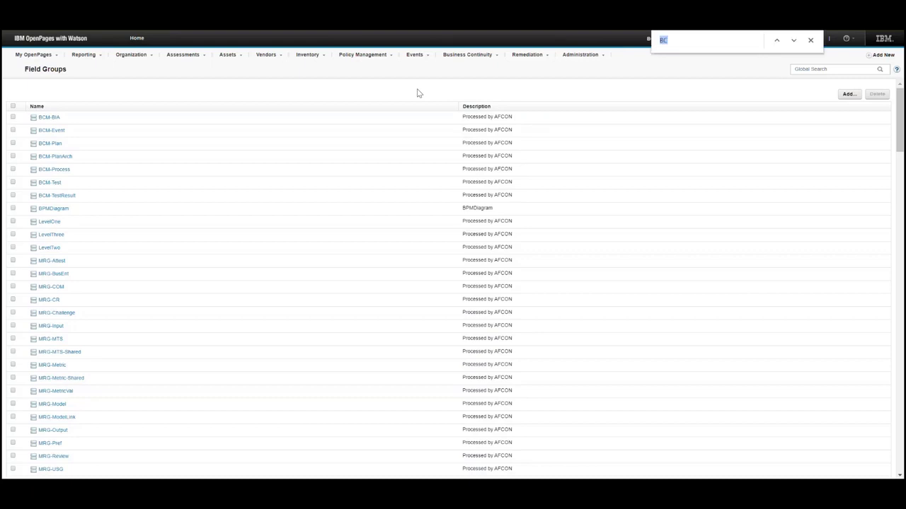
text(BCM)
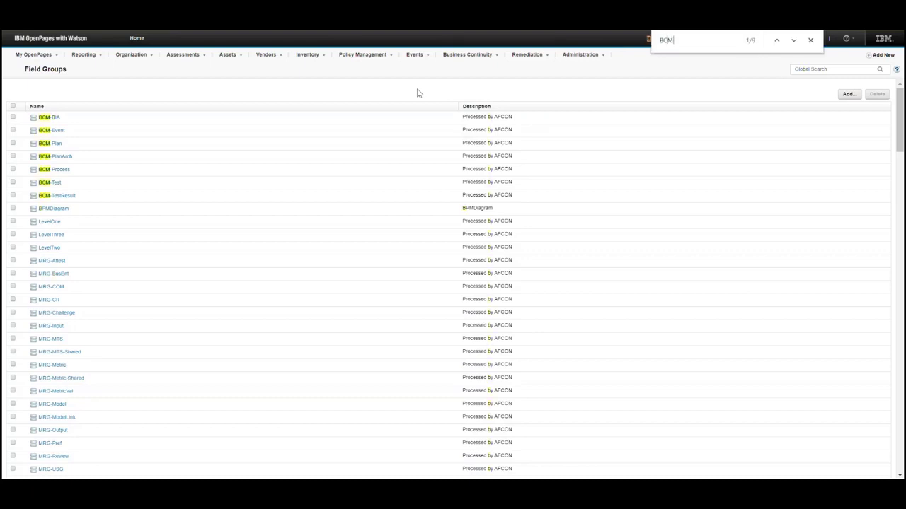
click(62, 132)
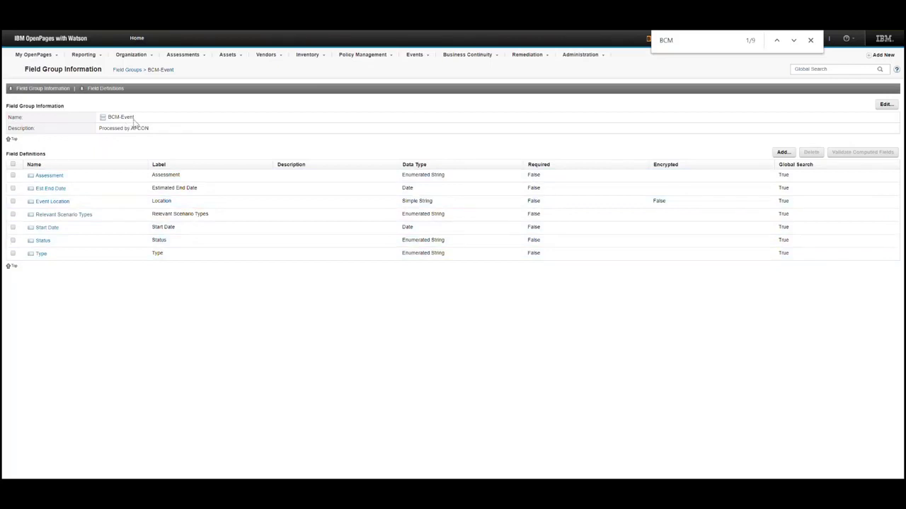
- Start a new field definition named Demo in the BCM-Event field group with the data type Enumerated String
click(786, 153)
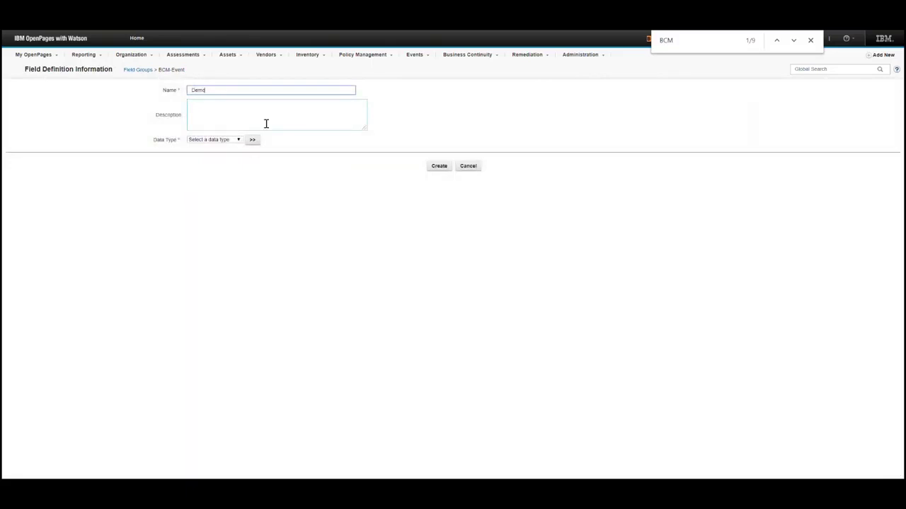
click(241, 141)
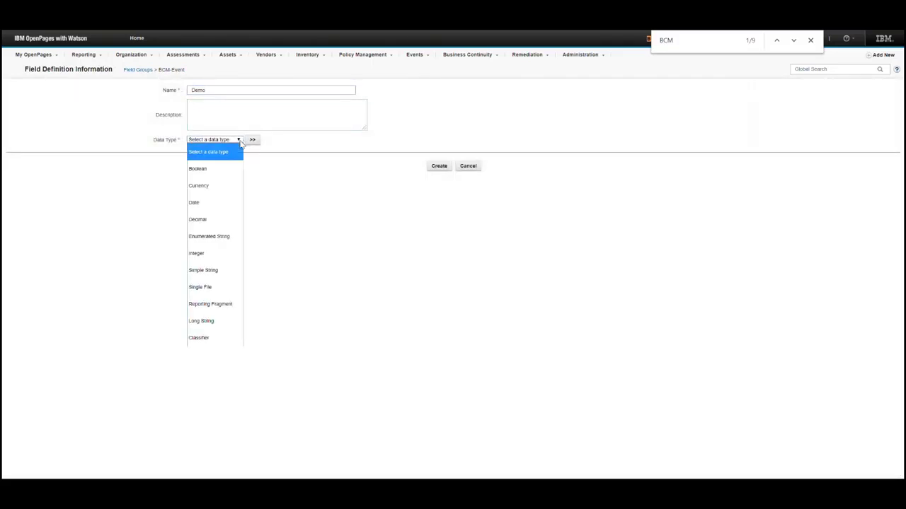
click(213, 236)
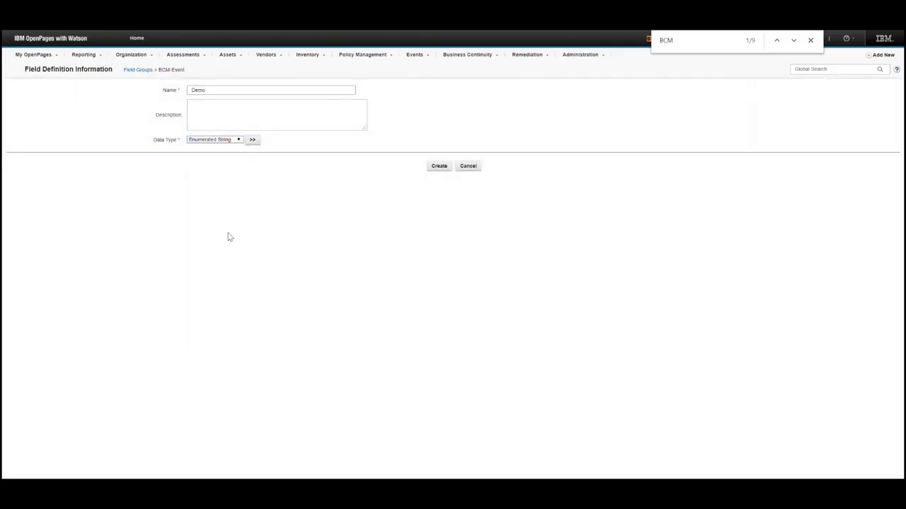
click(439, 166)
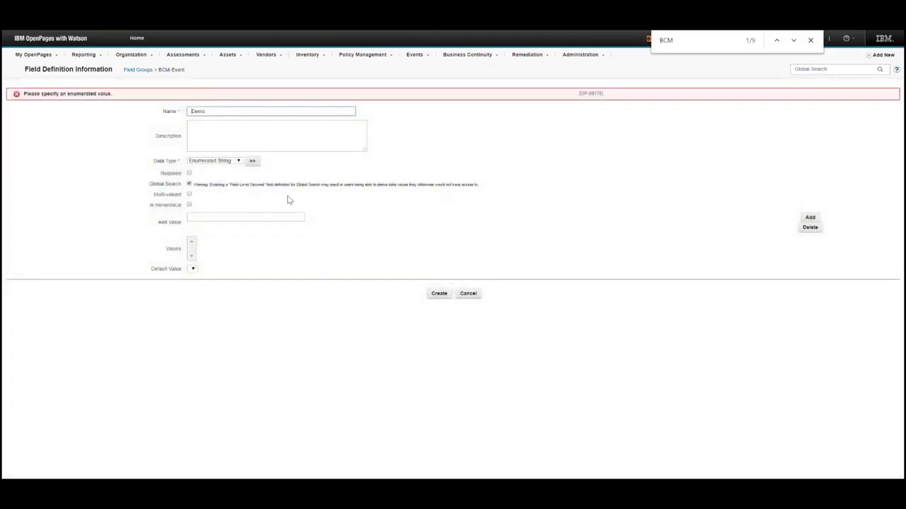
- Add the enumerated values Value 1 and Value 2 to the Demo field and try to create it
click(256, 218)
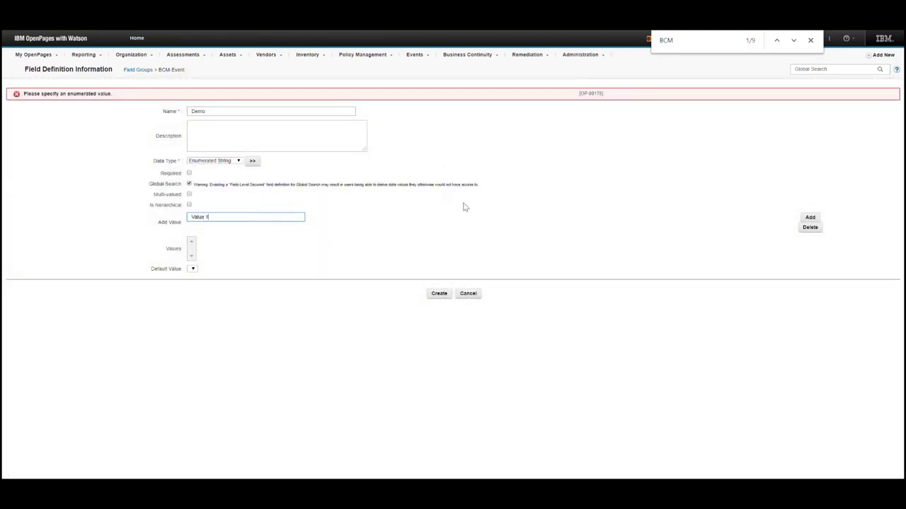
click(810, 217)
click(275, 220)
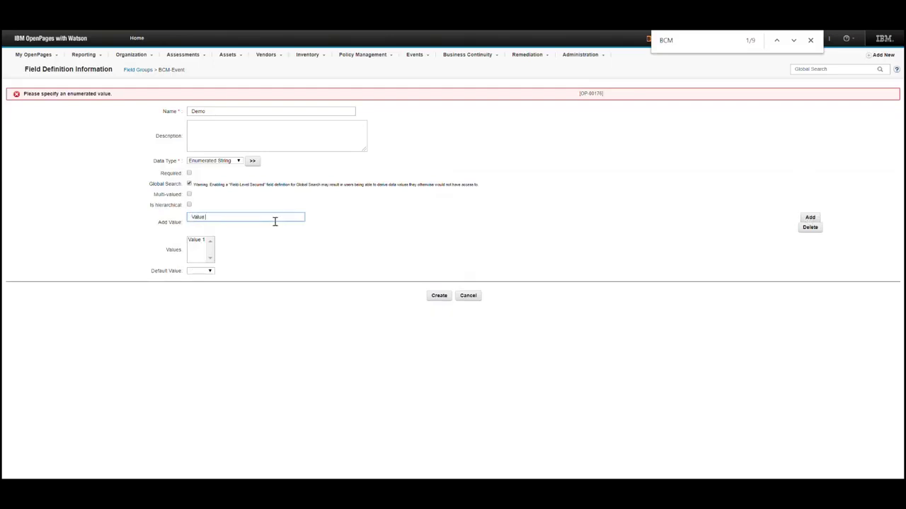
click(810, 218)
click(439, 297)
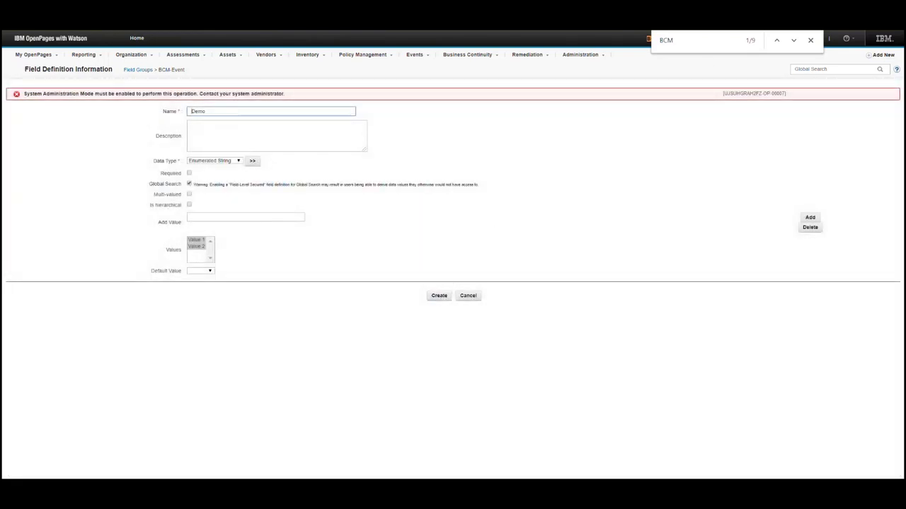
- Enable System Admin Mode and create the Demo field in the BCM-Event field group
click(811, 40)
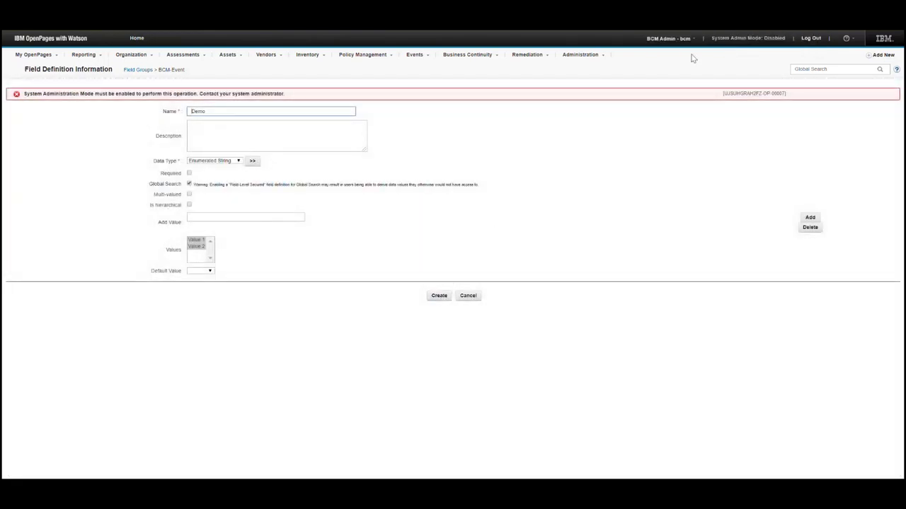
click(731, 40)
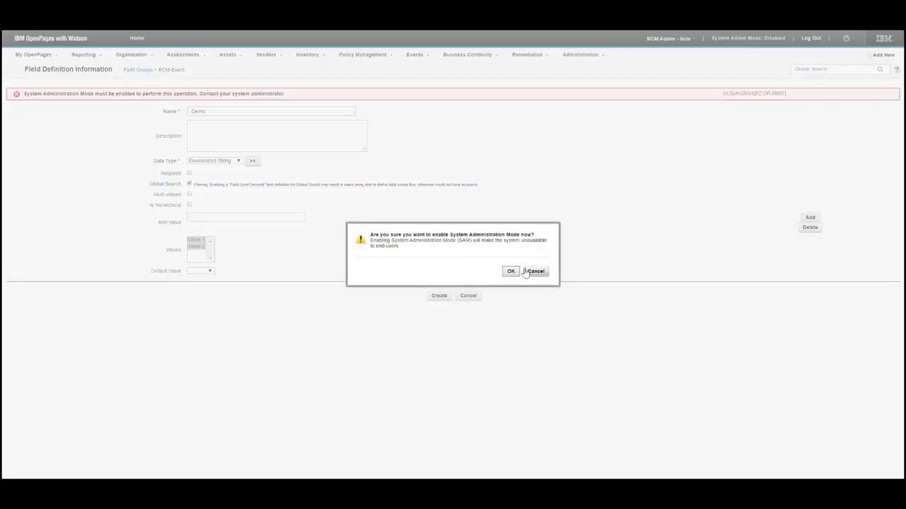
click(511, 272)
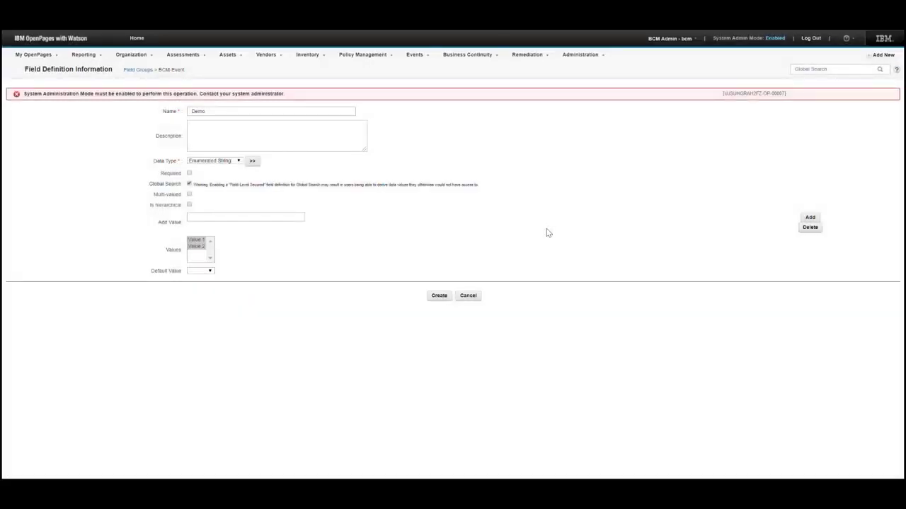
click(441, 295)
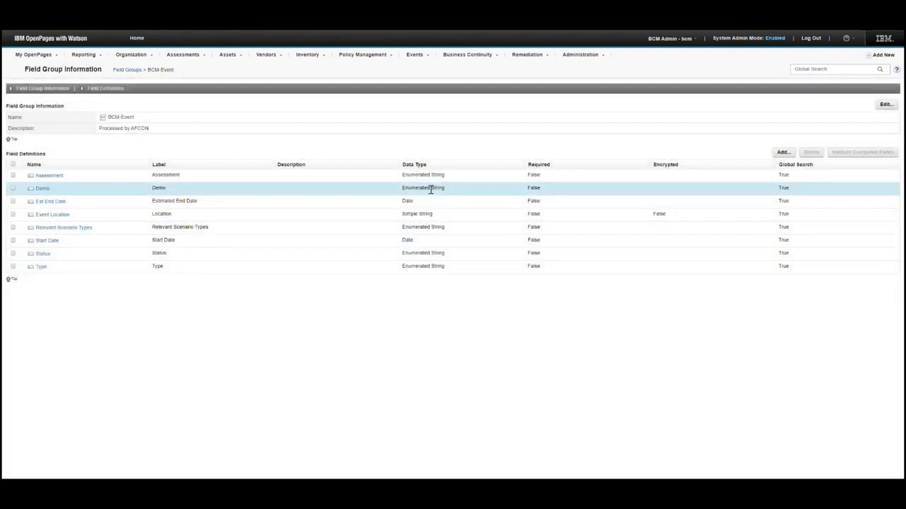
click(61, 191)
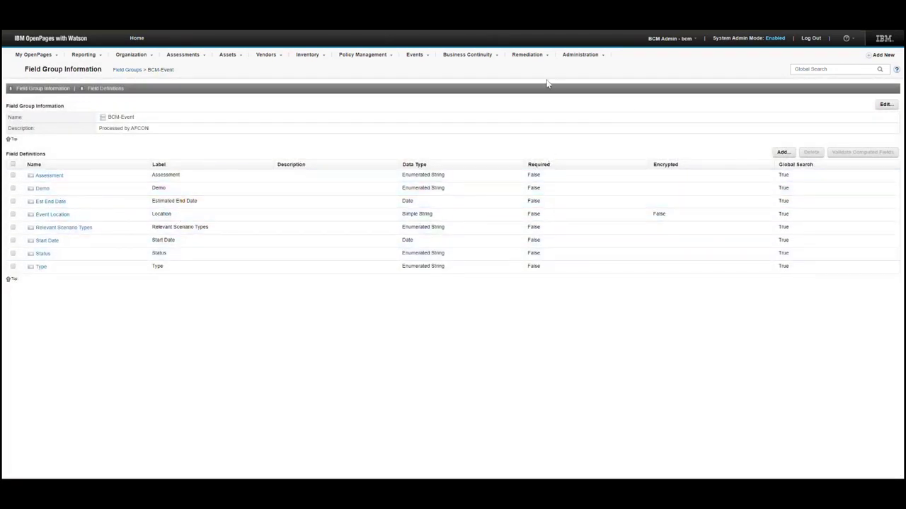
- Open the BCEvent object type in the OpenPages BCM Master profile
click(581, 60)
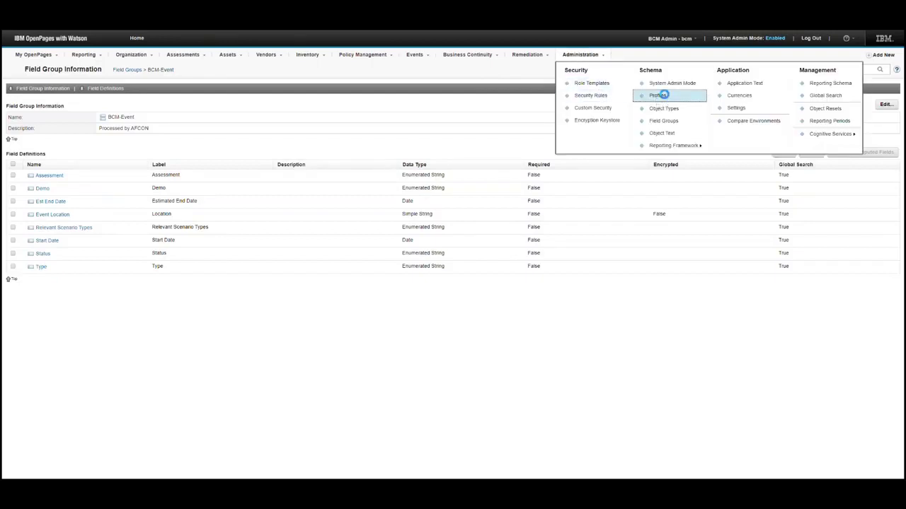
click(663, 96)
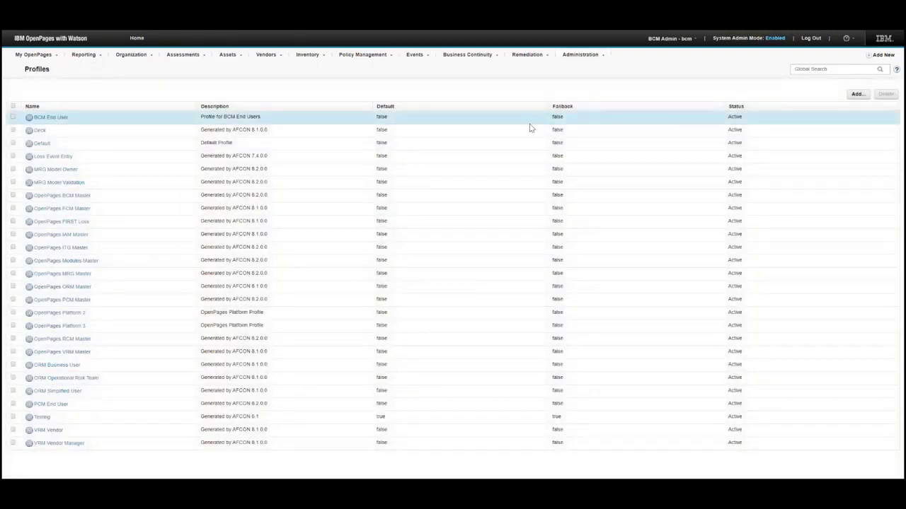
click(83, 198)
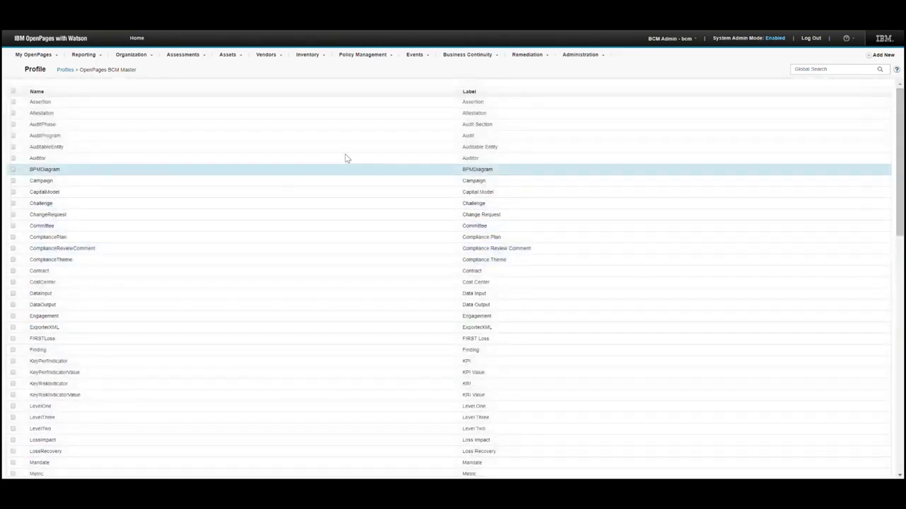
click(65, 70)
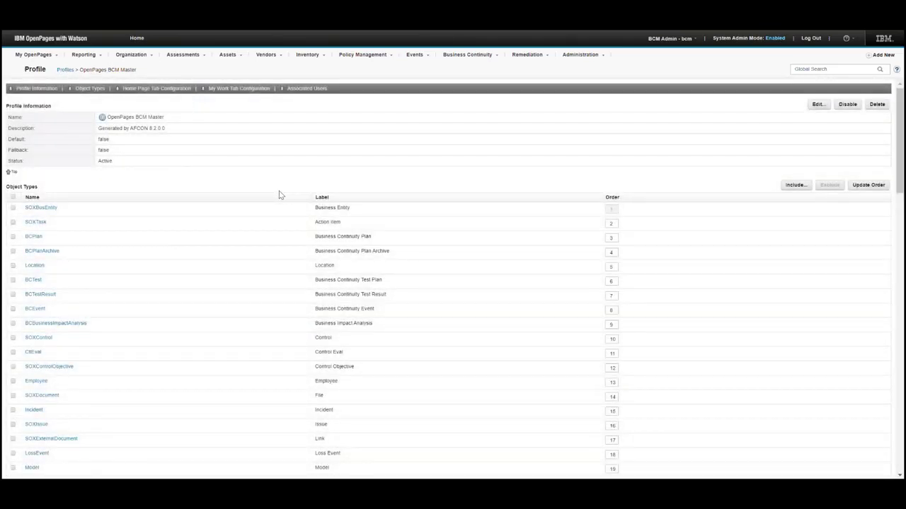
key(ctrl+f)
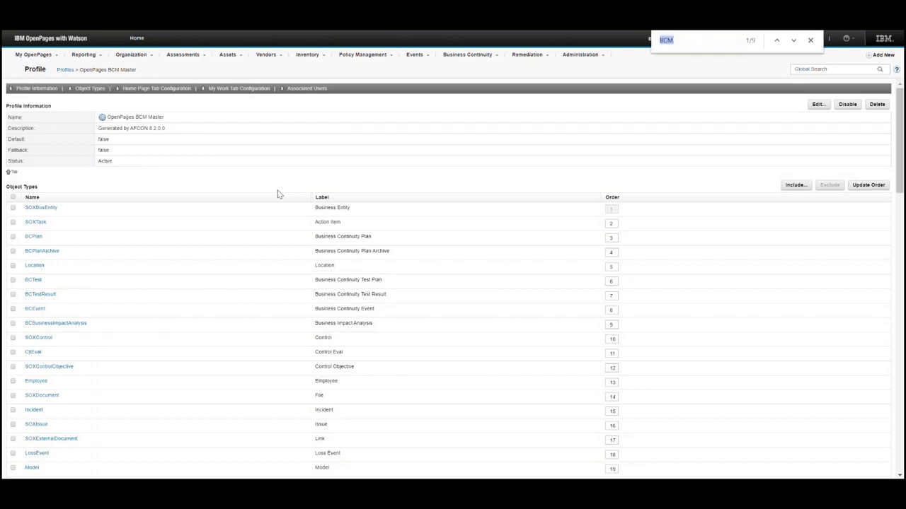
click(32, 309)
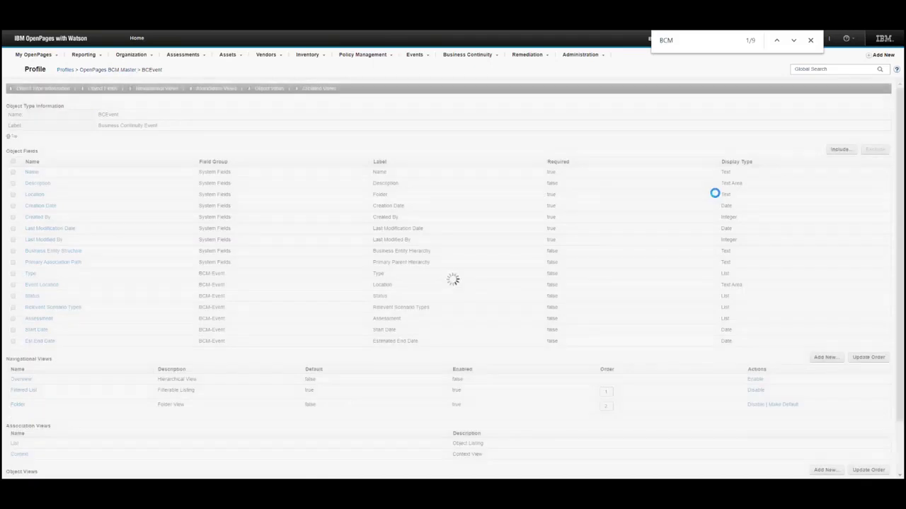
- Include the Demo field in the BCEvent object fields of the OpenPages BCM Master profile
click(842, 150)
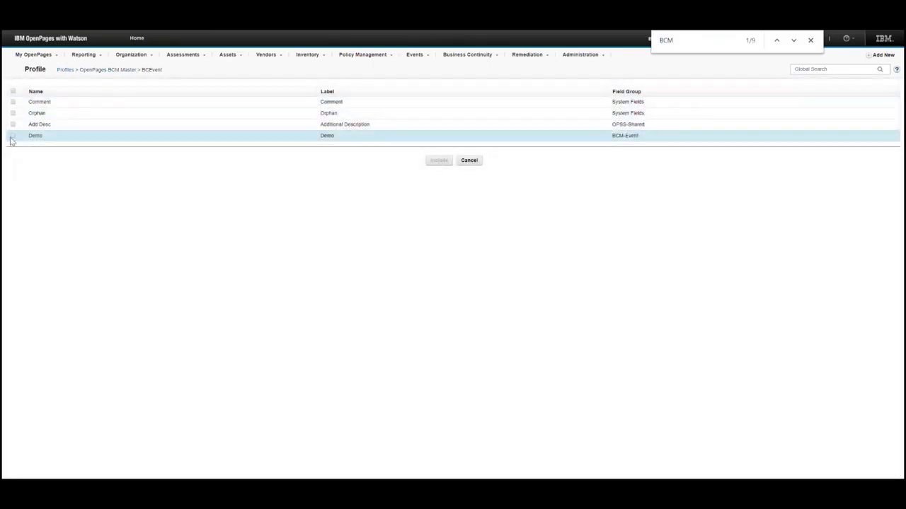
click(12, 136)
click(437, 161)
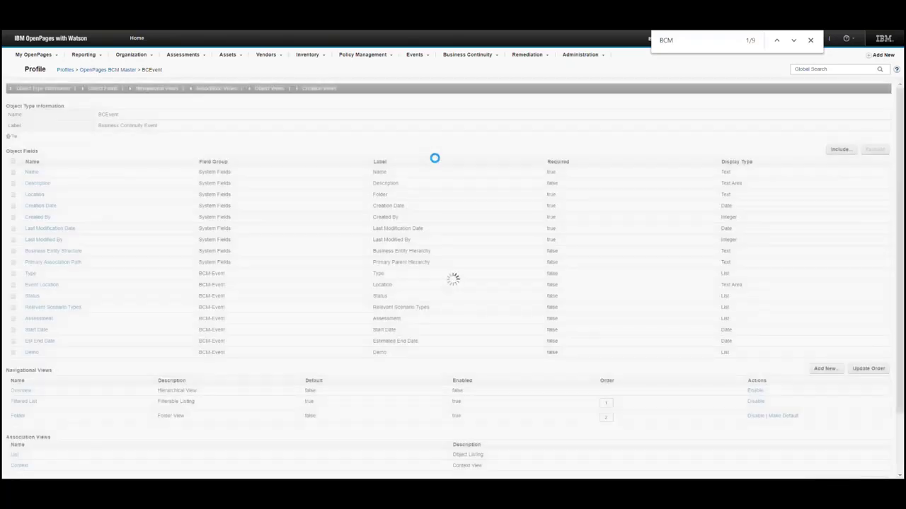
click(811, 41)
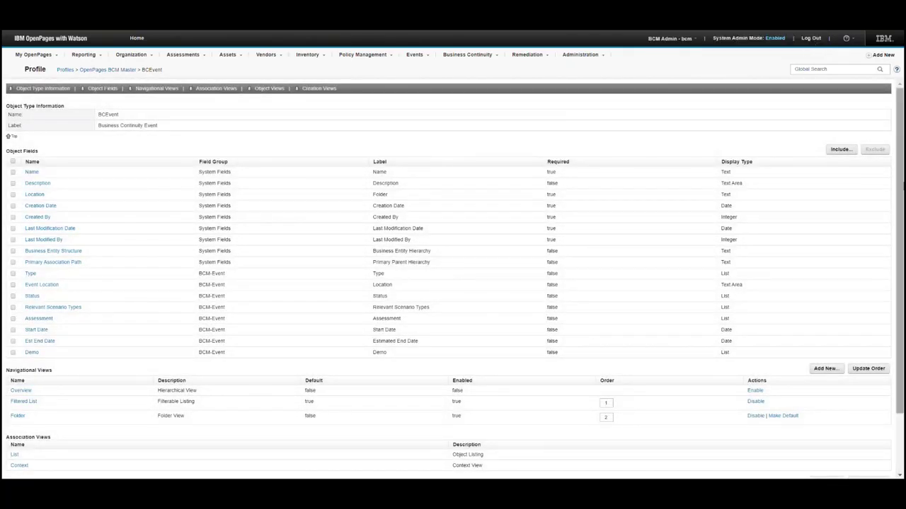
scroll(453, 283, down, 2)
scroll(428, 100, up, 2)
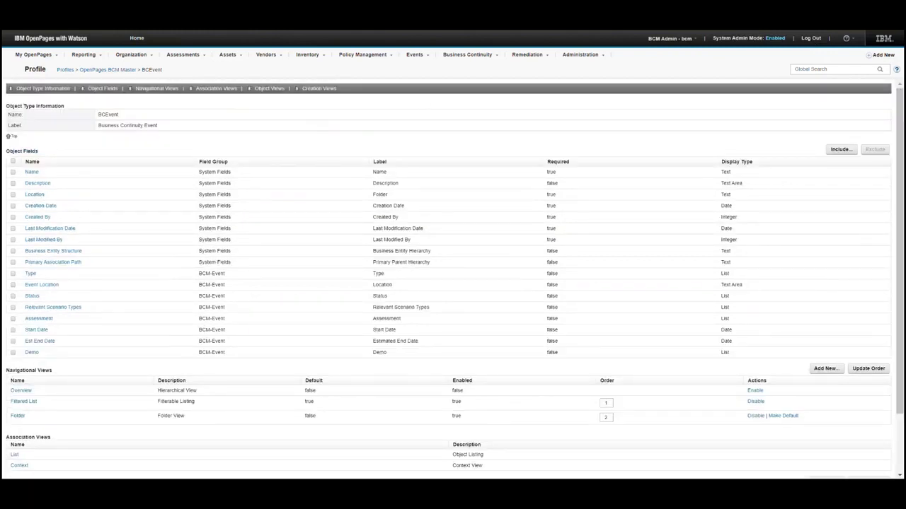
- Return to the BCEventDemo view and add the Demo field to the Demo Section between Estimated End Date and Issue
key(ctrl+l)
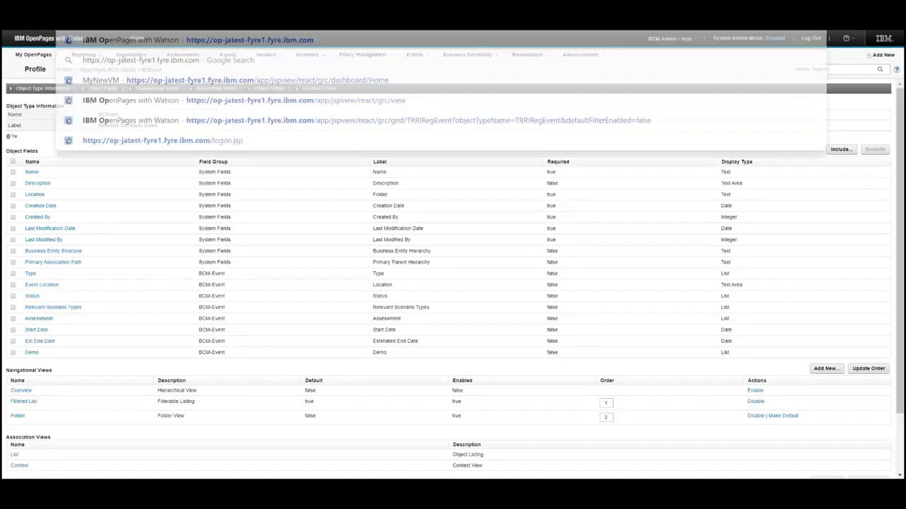
key(Return)
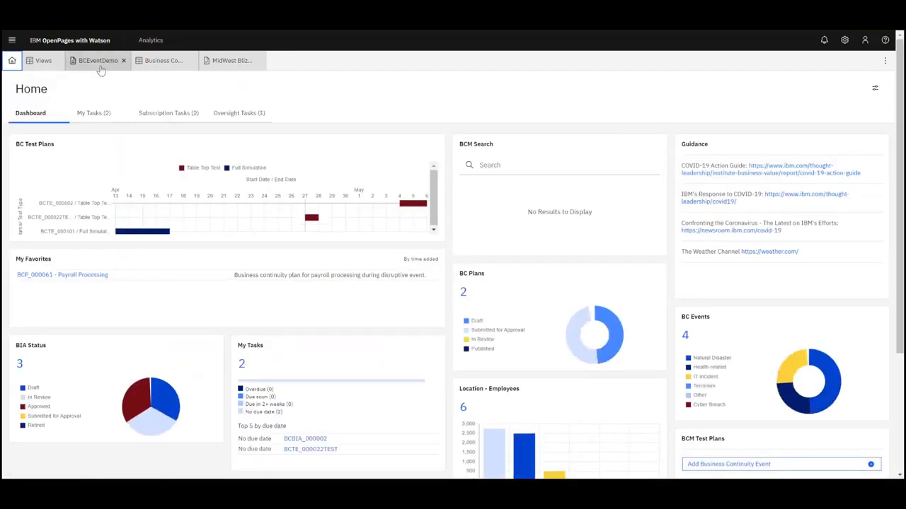
click(99, 68)
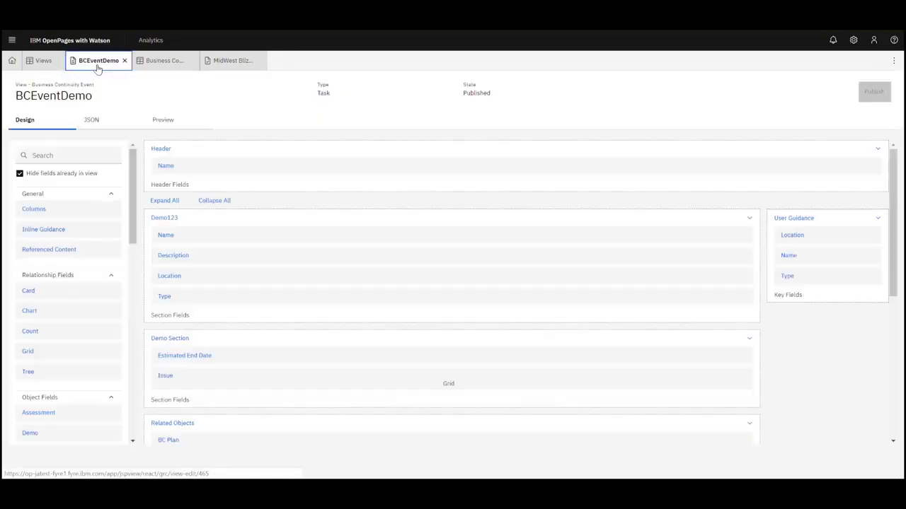
scroll(134, 210, down, 1)
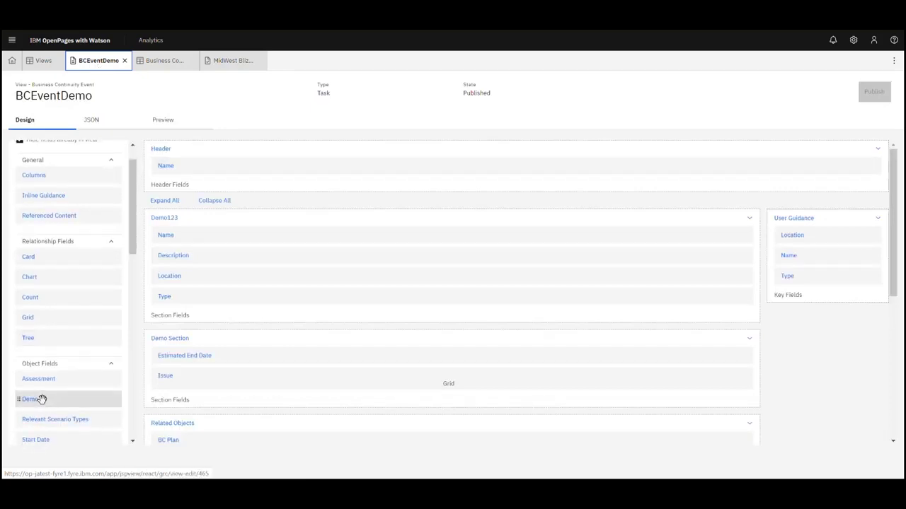
drag(41, 400, 260, 375)
- Set the Demo field's color values to red for Value 1 and green for Value 2
click(170, 367)
click(800, 188)
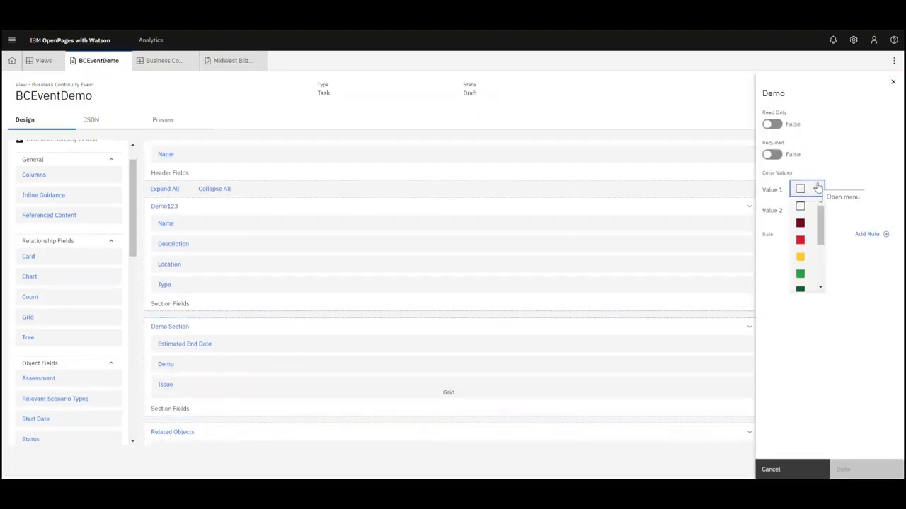
click(800, 241)
click(802, 210)
click(806, 293)
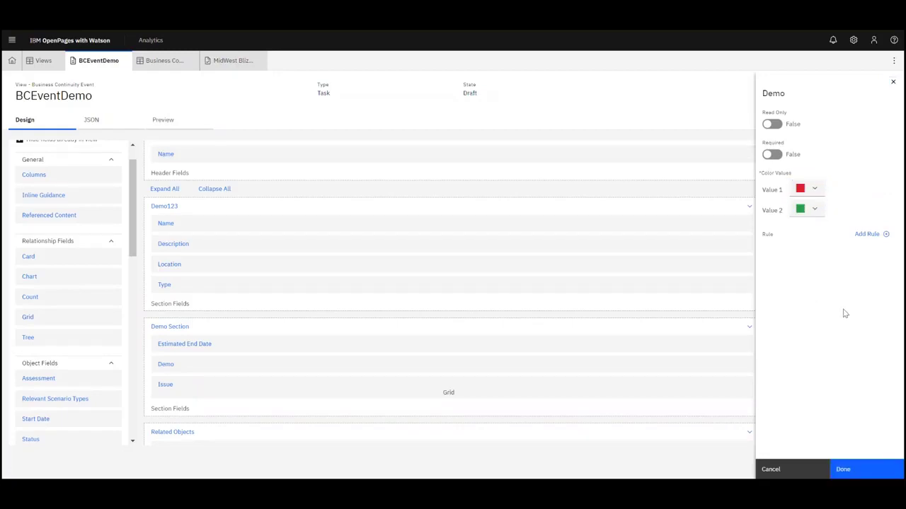
- Switch the Demo field's Read Only and Required settings on and back off
click(773, 125)
click(774, 126)
click(773, 156)
click(776, 157)
click(867, 234)
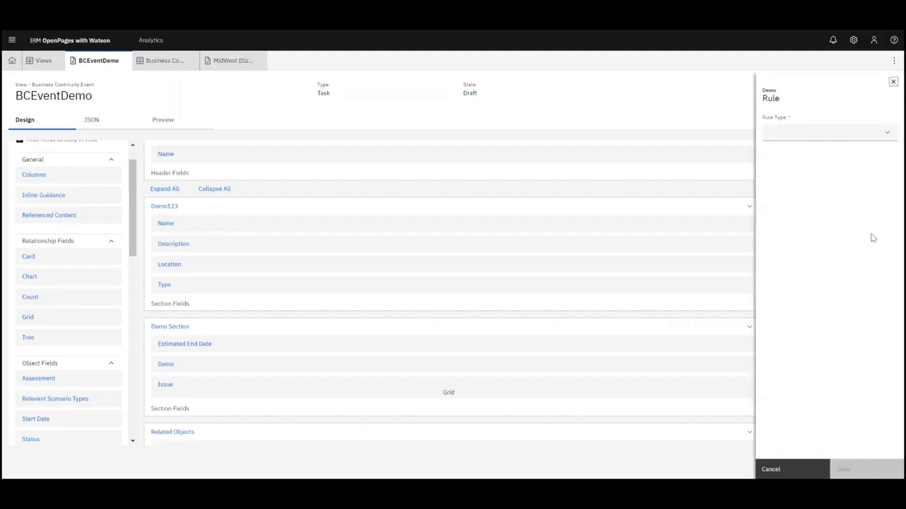
click(844, 134)
click(832, 166)
click(831, 170)
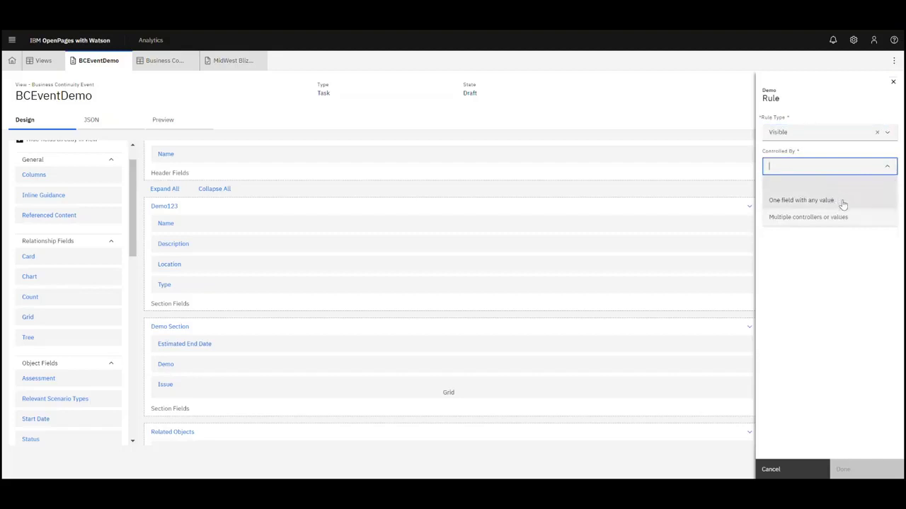
click(851, 261)
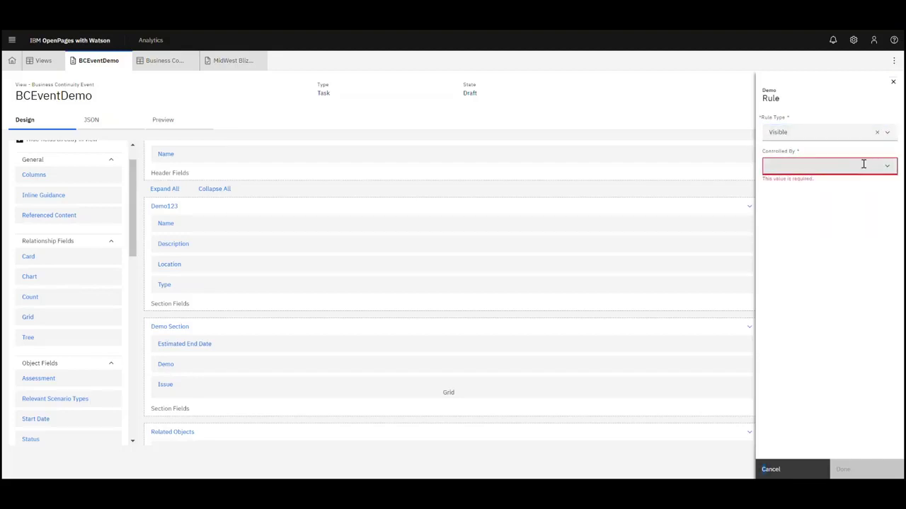
click(886, 170)
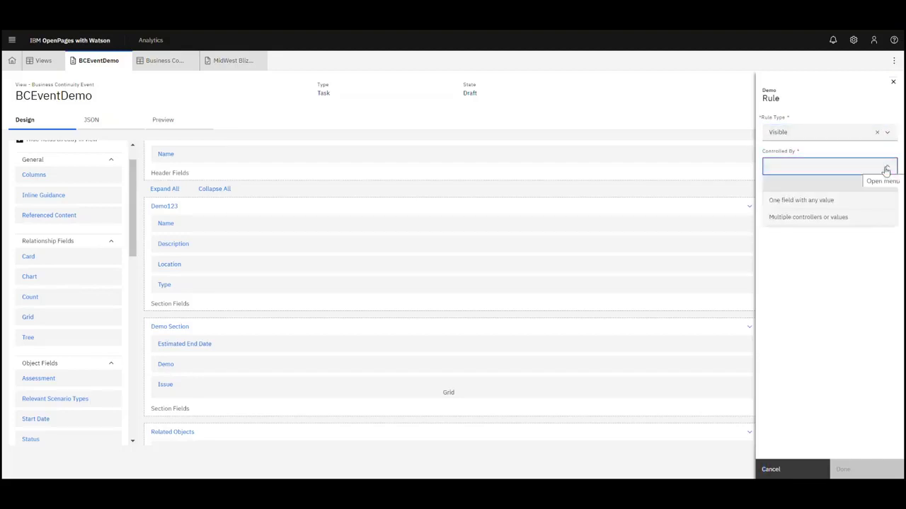
click(839, 136)
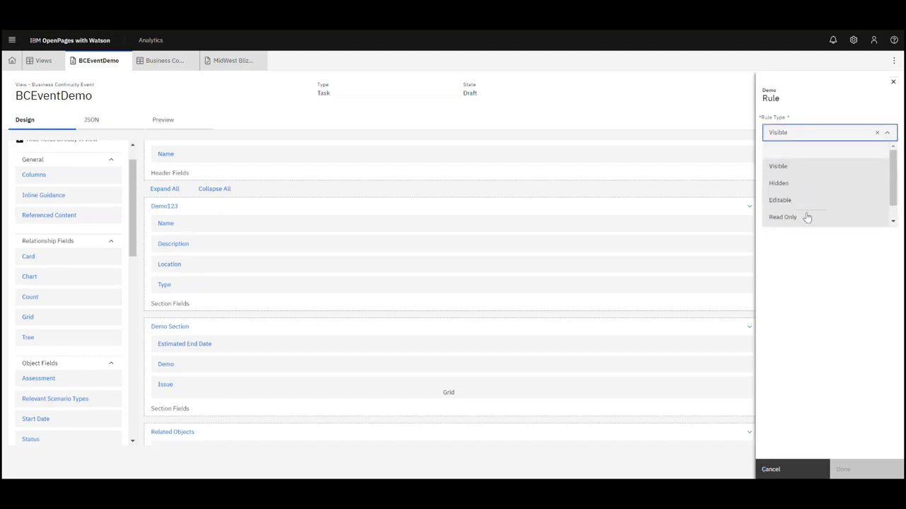
click(838, 305)
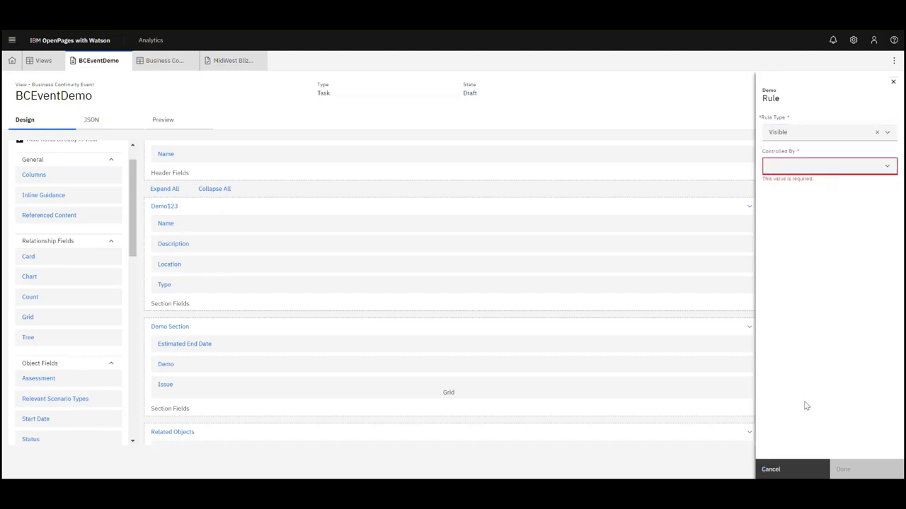
click(797, 473)
- Apply the Demo field's settings and try to publish the BCEventDemo view
click(861, 470)
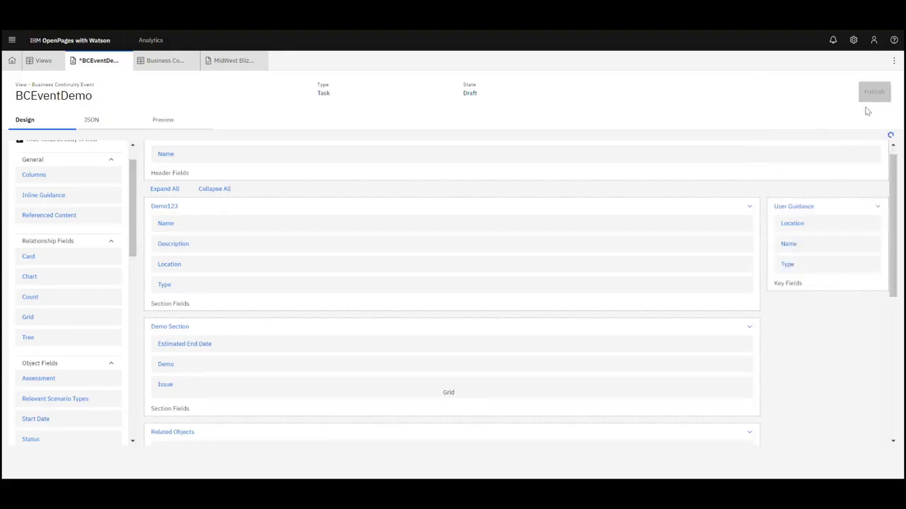
click(874, 94)
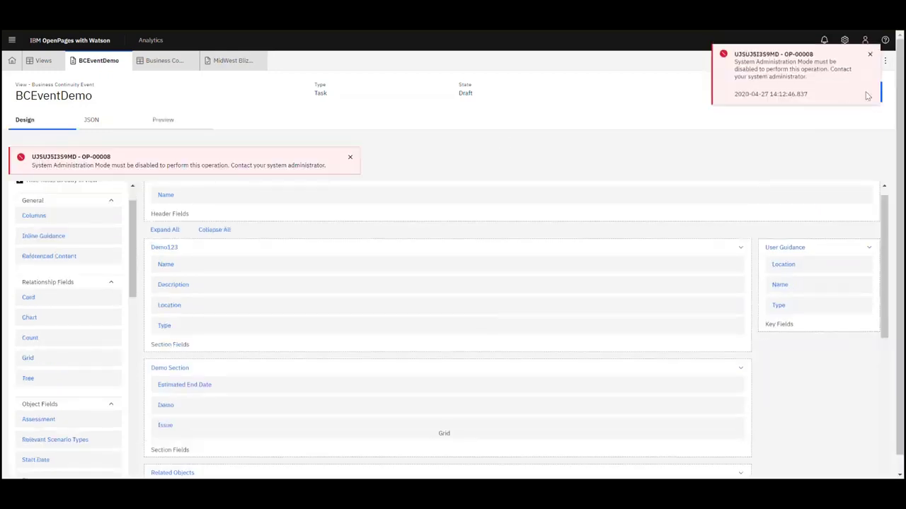
click(869, 55)
- Disable System Admin Mode and publish the BCEventDemo view
click(864, 40)
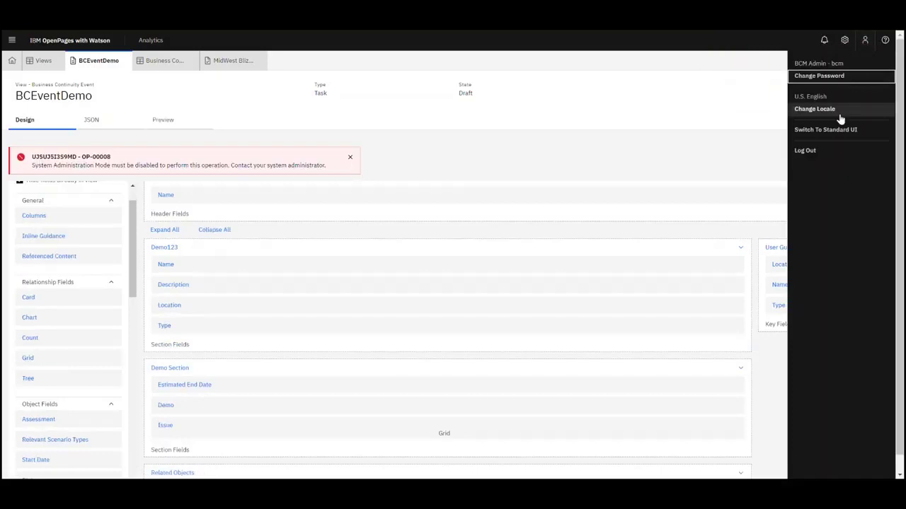
click(844, 43)
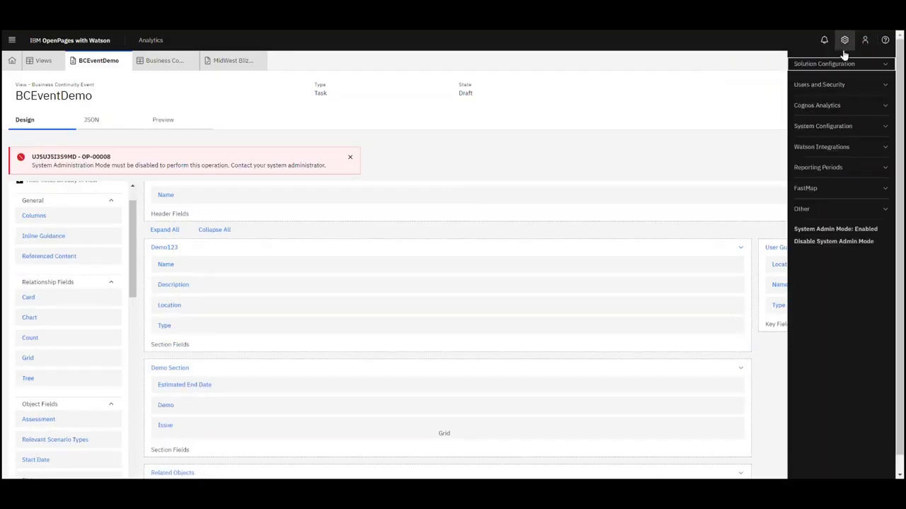
click(846, 241)
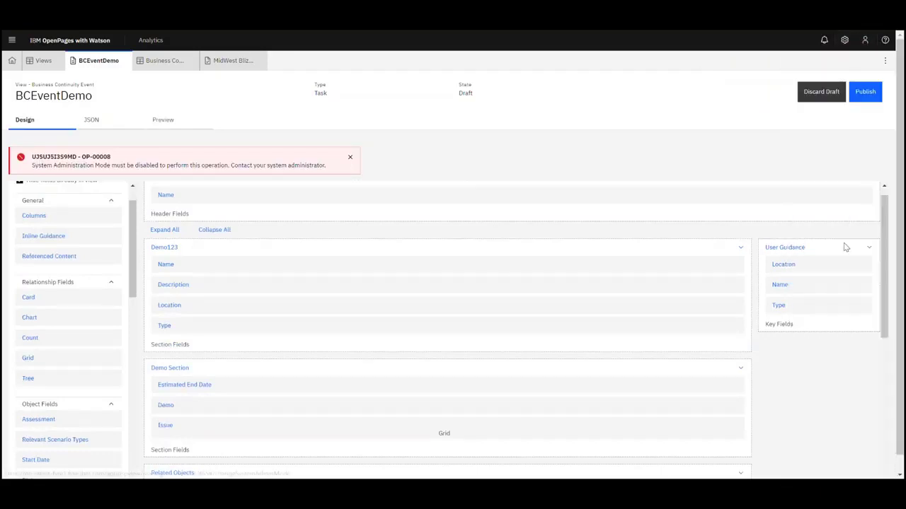
click(584, 293)
click(870, 91)
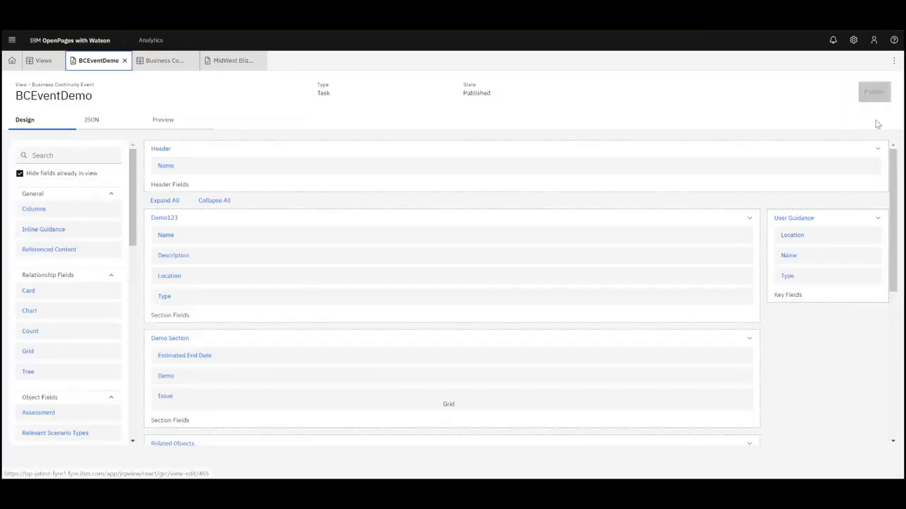
- Set the Demo field of the MidWest Blizzard- January 2019 event to Value 1 and save the event
click(230, 67)
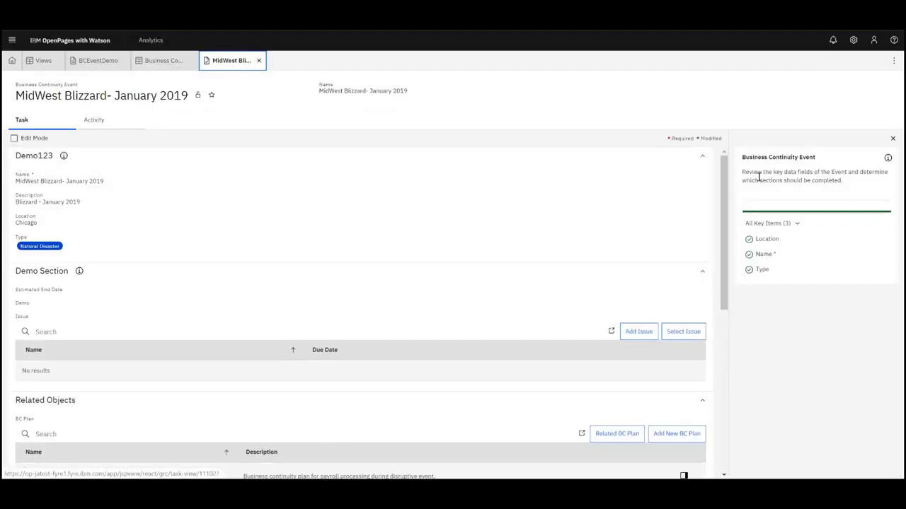
click(31, 304)
click(45, 316)
click(42, 348)
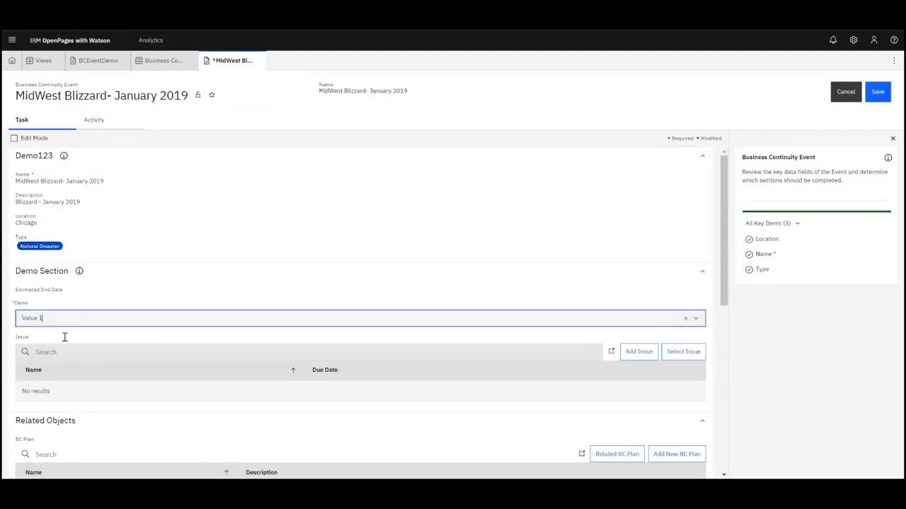
click(734, 322)
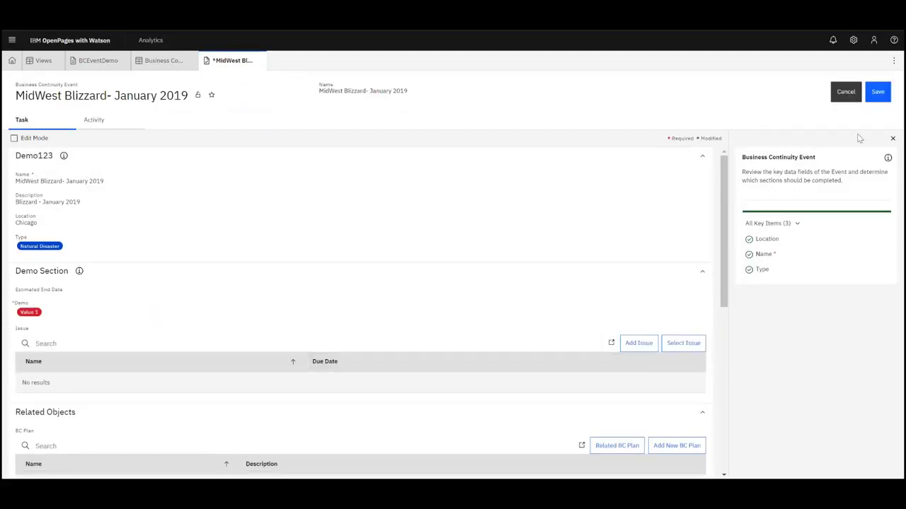
click(877, 91)
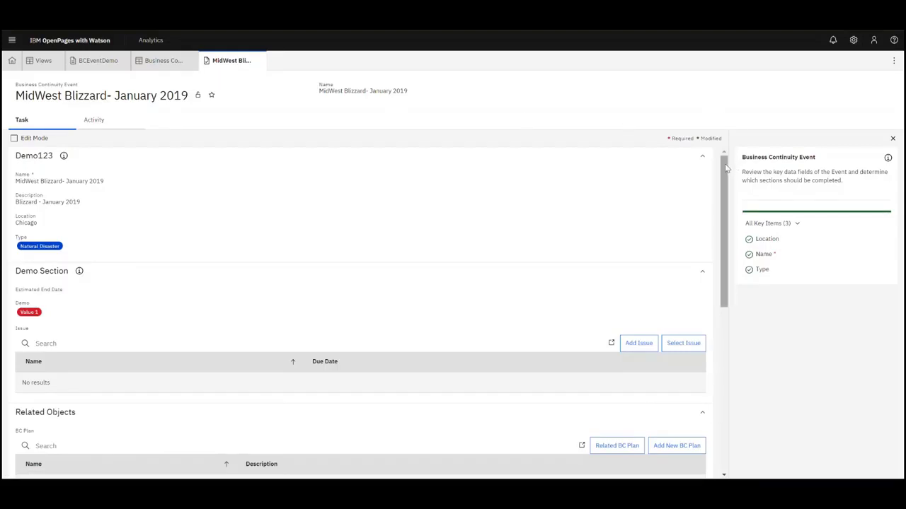
- Reopen the design of the BCEventDemo view
mouse_move(725, 167)
mouse_down()
mouse_move(725, 205)
mouse_move(725, 185)
mouse_up()
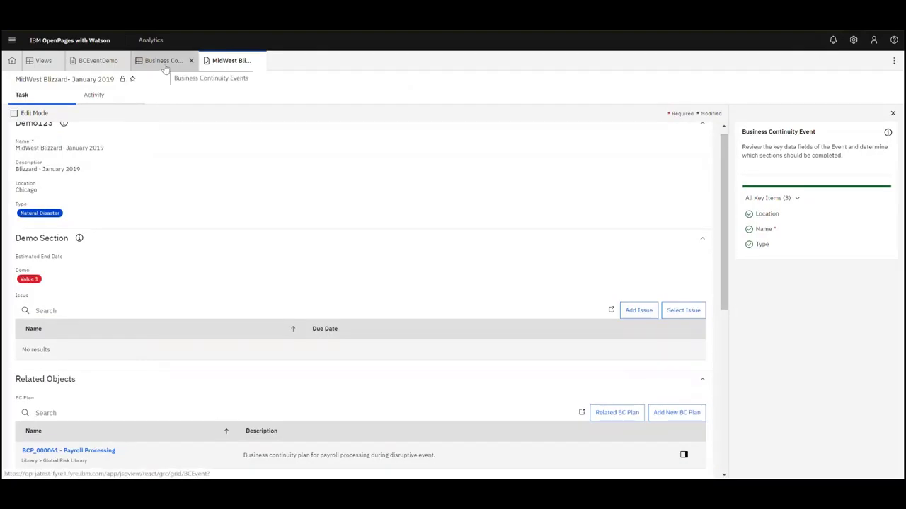
click(93, 69)
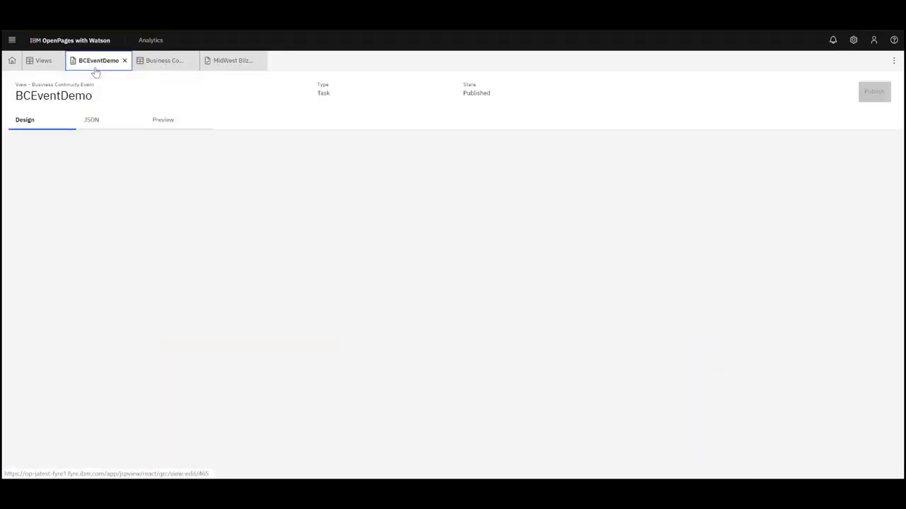